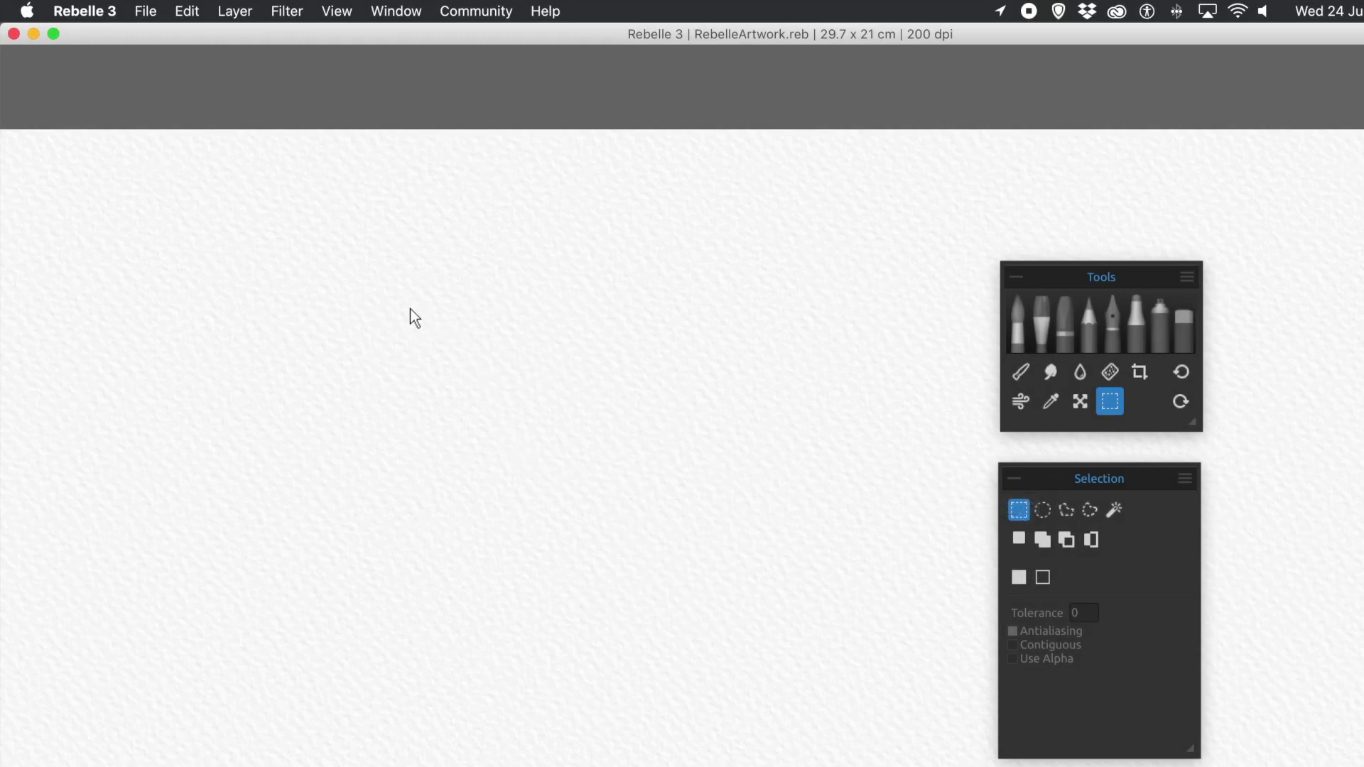
Drag a rectangular selection near the page centre, tilt it slightly with the rotate handle, and confirm it.
{"action": "mouse_move", "coordinate": [406, 309]}
{"action": "left_mouse_down"}
{"action": "mouse_move", "coordinate": [476, 385]}
{"action": "mouse_move", "coordinate": [775, 606]}
{"action": "left_mouse_up"}
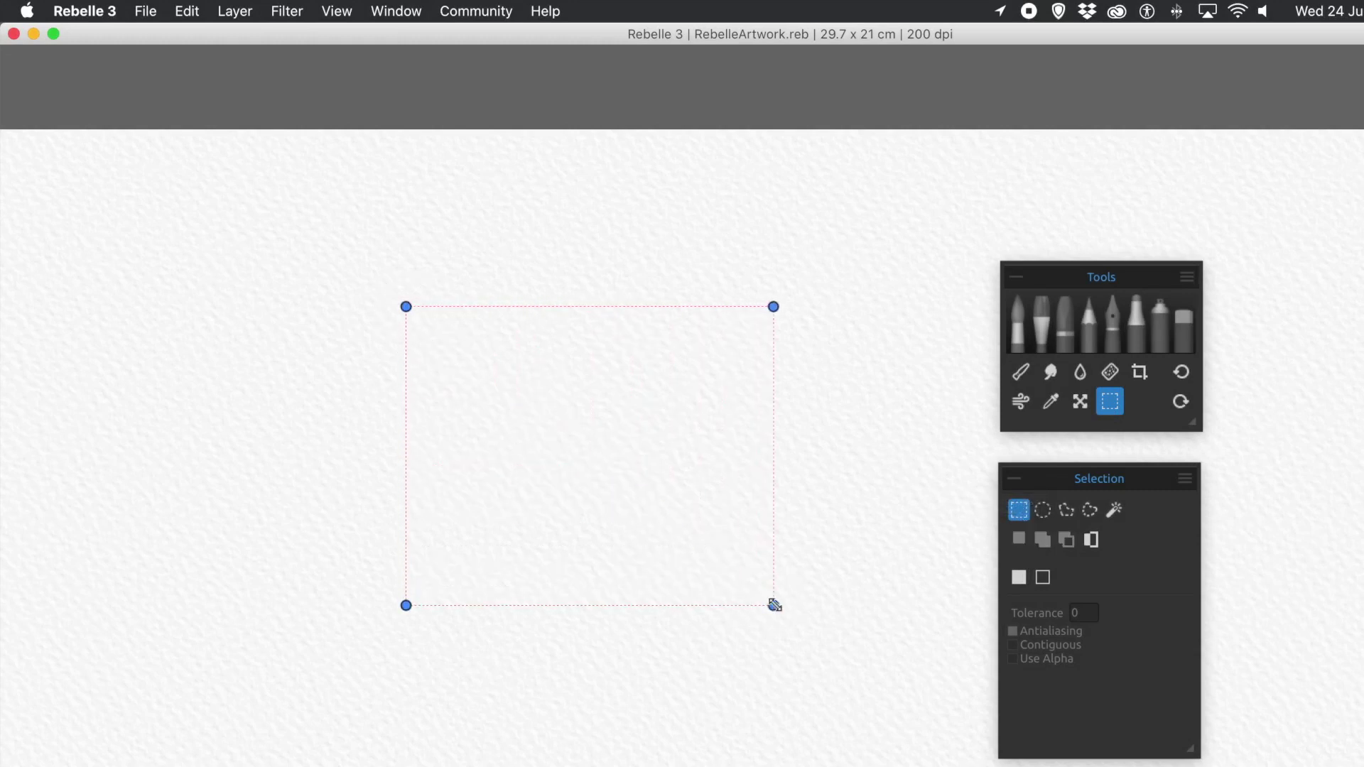
{"action": "left_click_drag", "start_coordinate": [792, 302], "coordinate": [775, 329]}
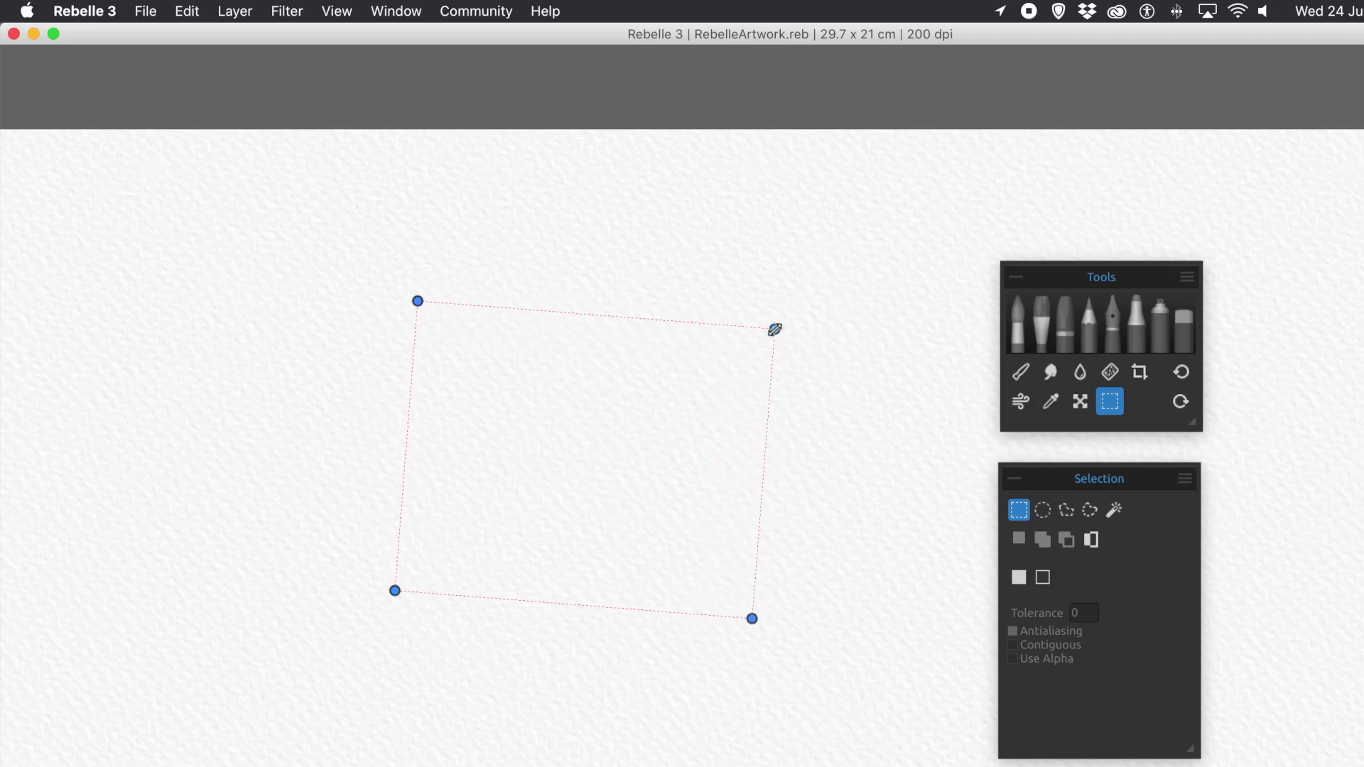
{"action": "key", "text": "Return"}
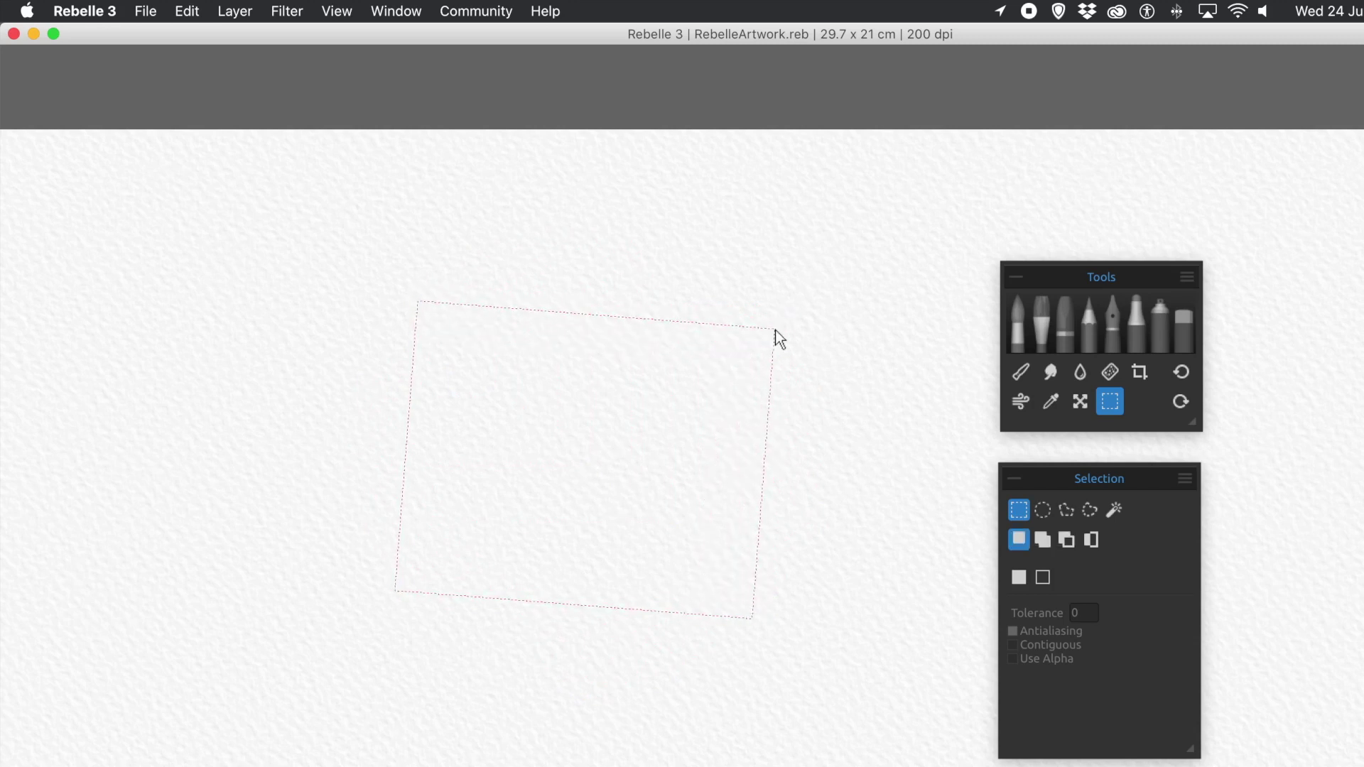
{"action": "left_click", "coordinate": [1017, 320]}
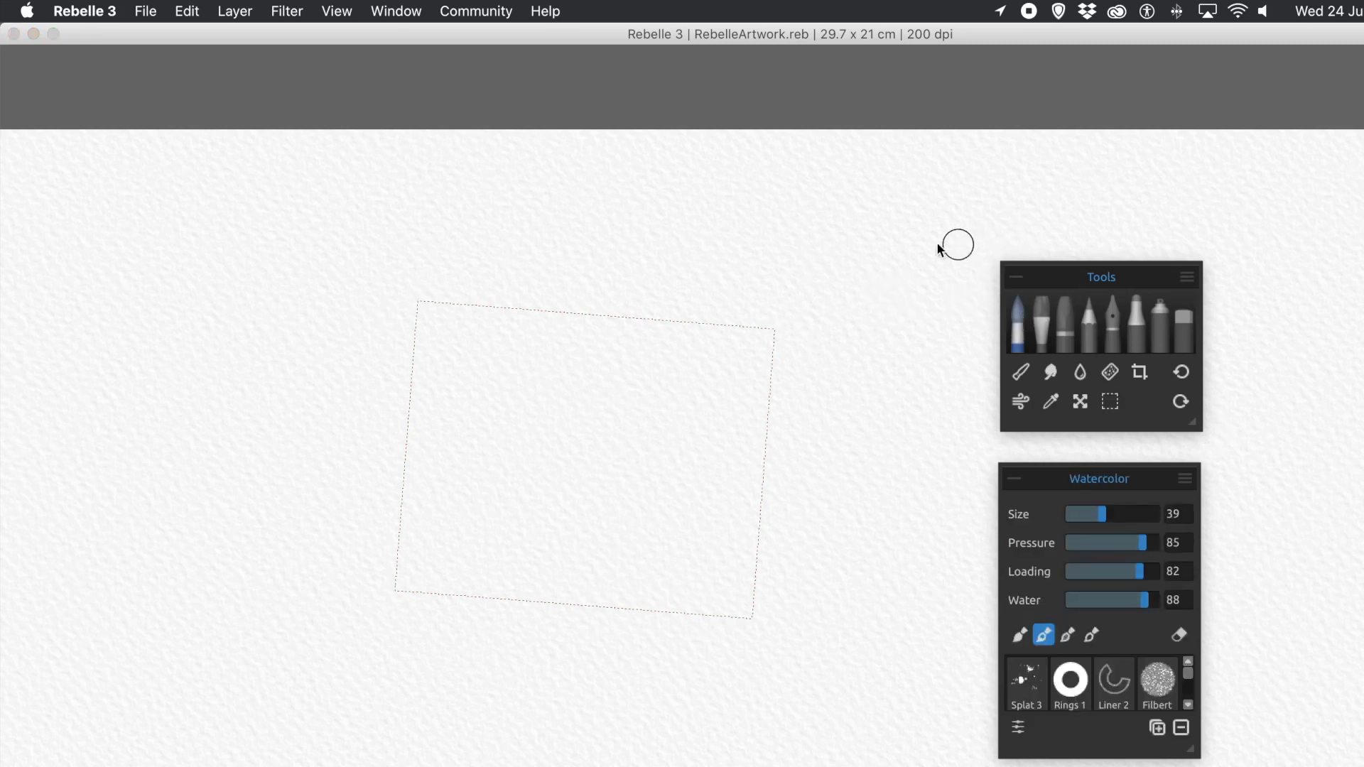
Paint magenta watercolor strokes inside the tilted rectangle, then undo them and clear the selection.
{"action": "mouse_move", "coordinate": [776, 326]}
{"action": "left_mouse_down"}
{"action": "mouse_move", "coordinate": [720, 316]}
{"action": "mouse_move", "coordinate": [764, 344]}
{"action": "mouse_move", "coordinate": [698, 324]}
{"action": "mouse_move", "coordinate": [734, 364]}
{"action": "mouse_move", "coordinate": [659, 337]}
{"action": "mouse_move", "coordinate": [679, 364]}
{"action": "mouse_move", "coordinate": [659, 360]}
{"action": "mouse_move", "coordinate": [767, 422]}
{"action": "mouse_move", "coordinate": [479, 304]}
{"action": "mouse_move", "coordinate": [753, 474]}
{"action": "mouse_move", "coordinate": [440, 347]}
{"action": "mouse_move", "coordinate": [812, 529]}
{"action": "mouse_move", "coordinate": [478, 402]}
{"action": "mouse_move", "coordinate": [602, 471]}
{"action": "mouse_move", "coordinate": [557, 506]}
{"action": "mouse_move", "coordinate": [404, 462]}
{"action": "left_mouse_up"}
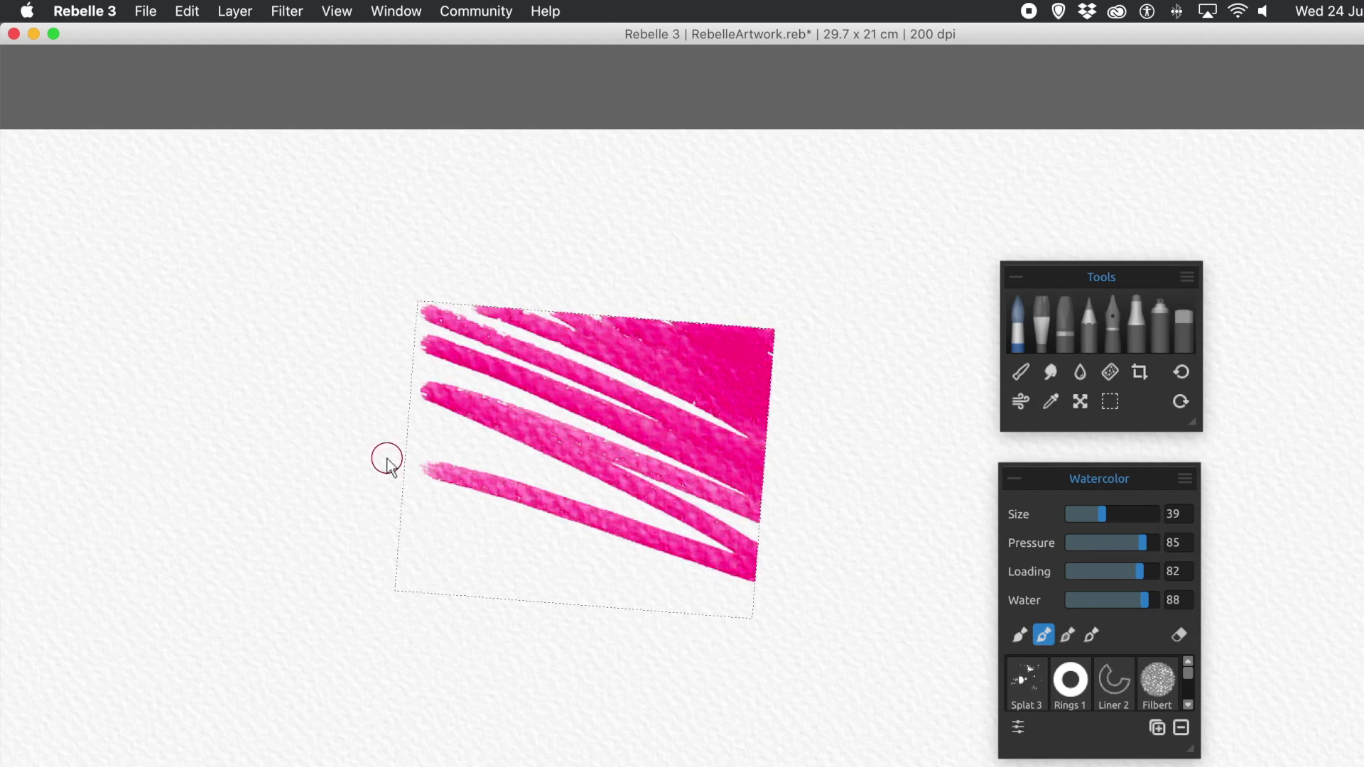
{"action": "key", "text": "super+c"}
{"action": "key", "text": "super+z"}
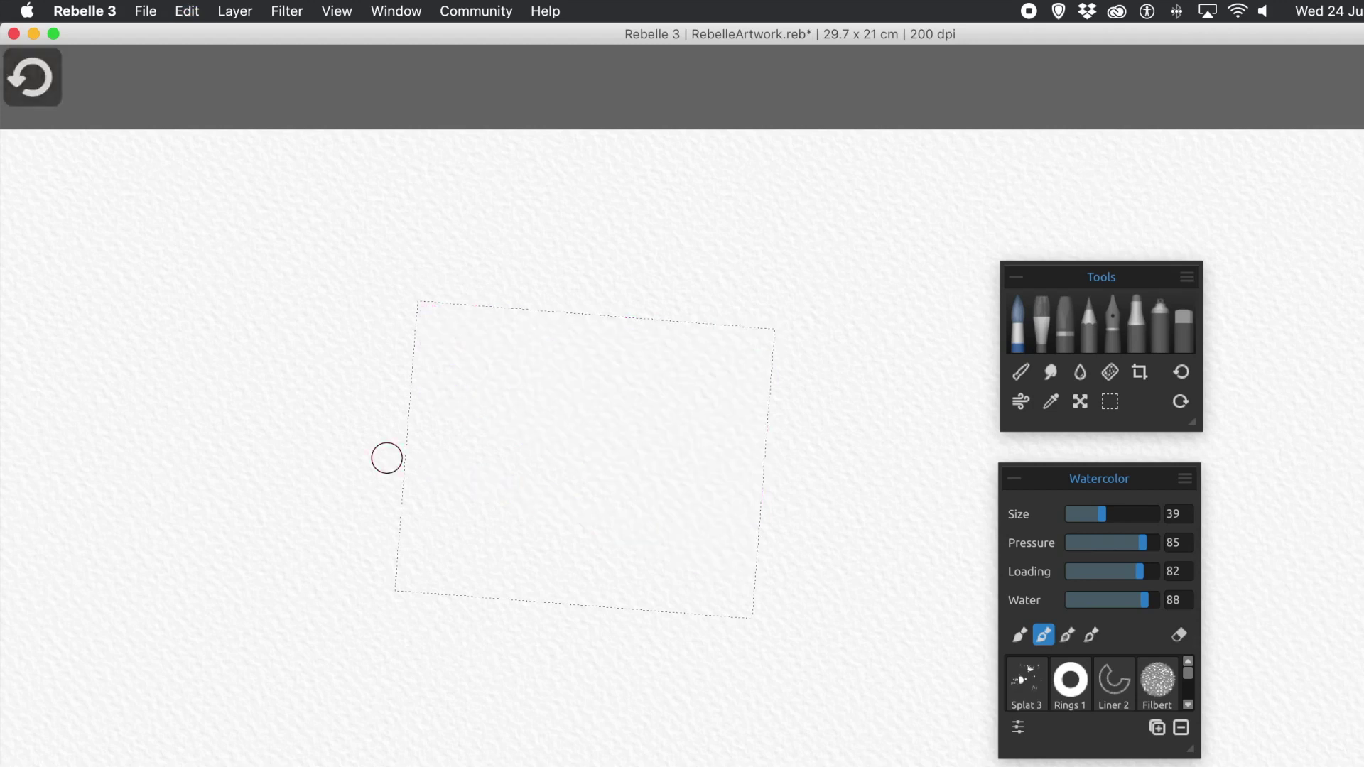
{"action": "key", "text": "super+z"}
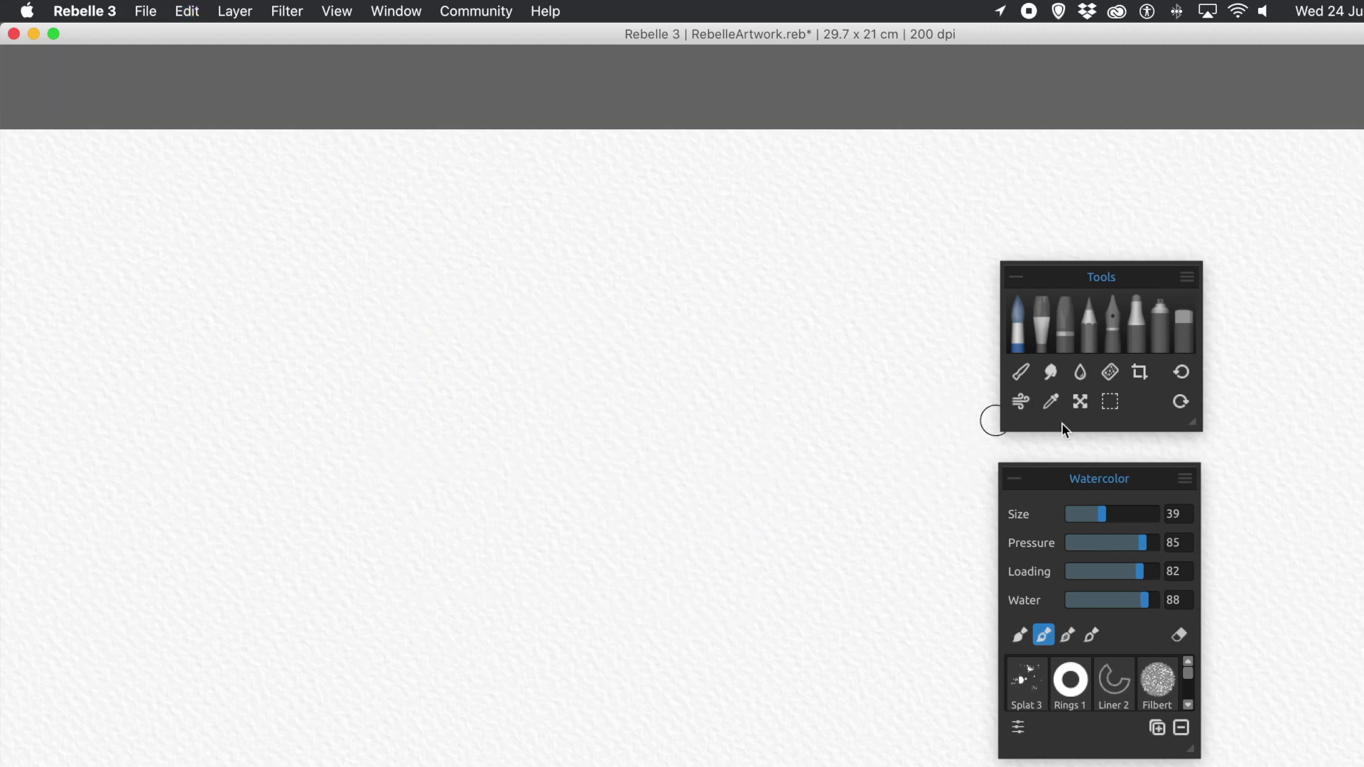
{"action": "left_click", "coordinate": [1108, 405]}
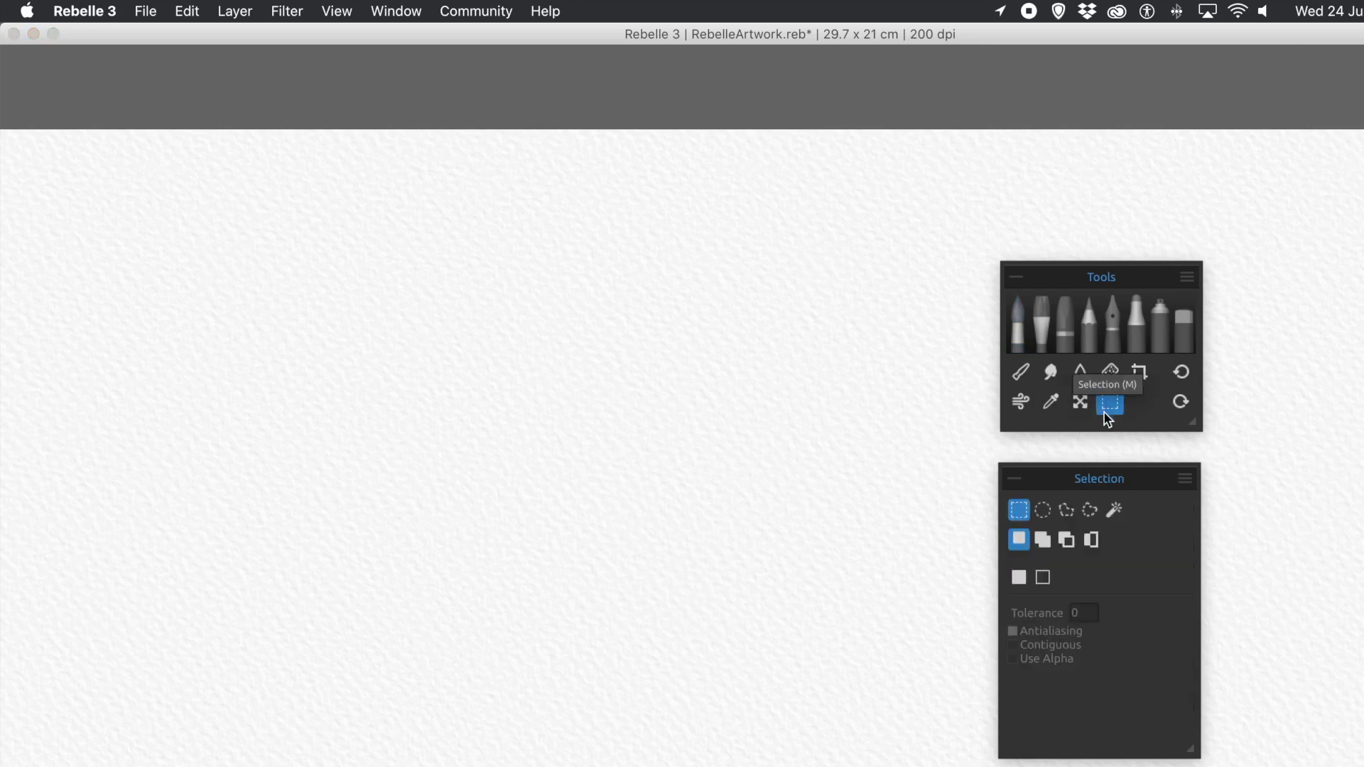
In Ellipse mode, drag a wide horizontal elliptical selection across the upper middle of the paper.
{"action": "left_click", "coordinate": [1043, 512]}
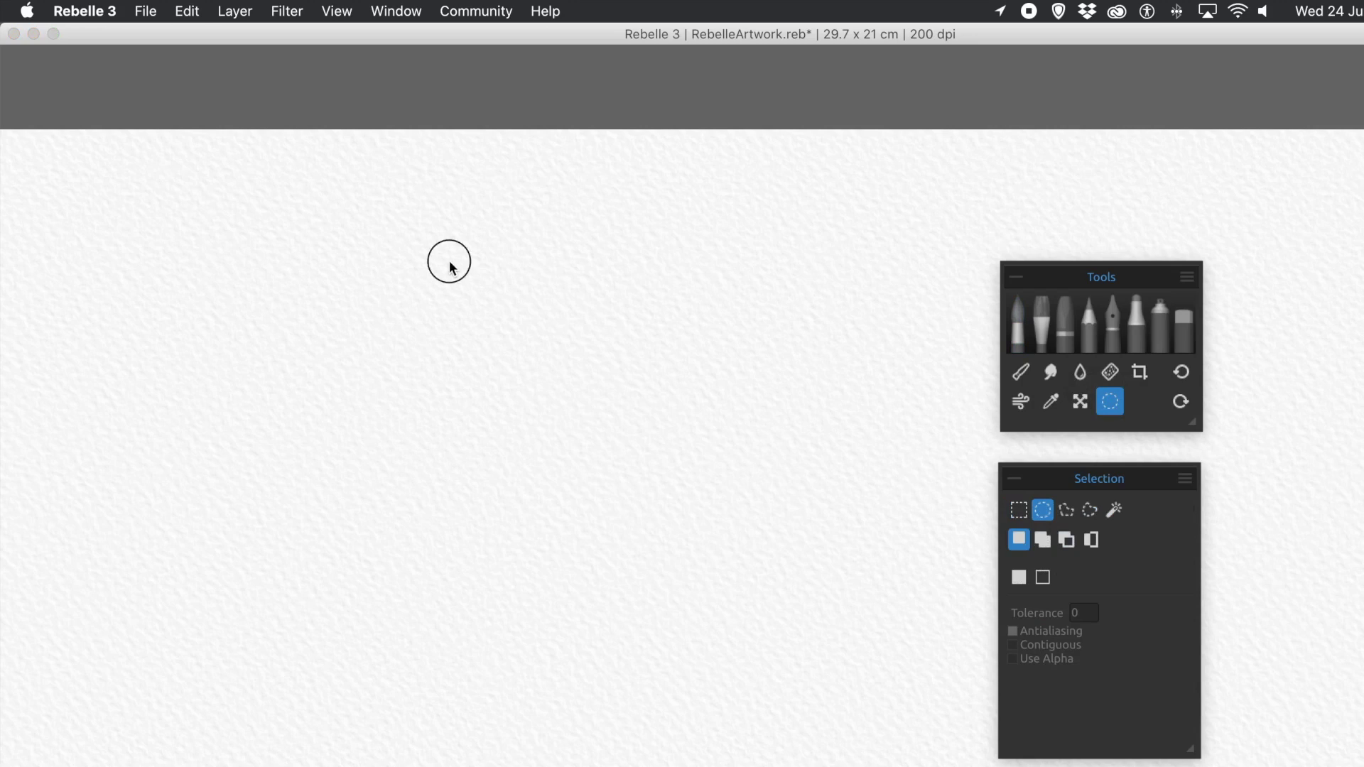
{"action": "left_click_drag", "start_coordinate": [447, 262], "coordinate": [868, 462]}
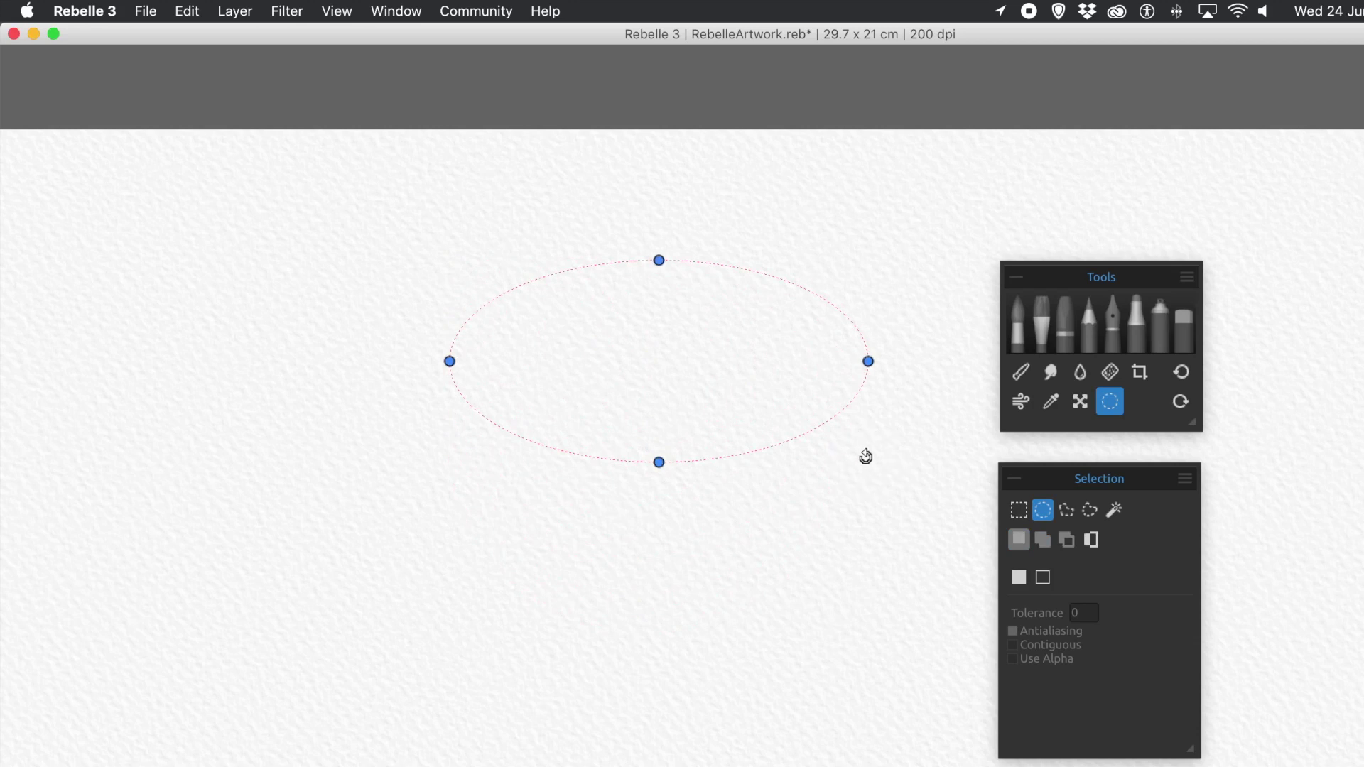
{"action": "left_click", "coordinate": [1016, 326]}
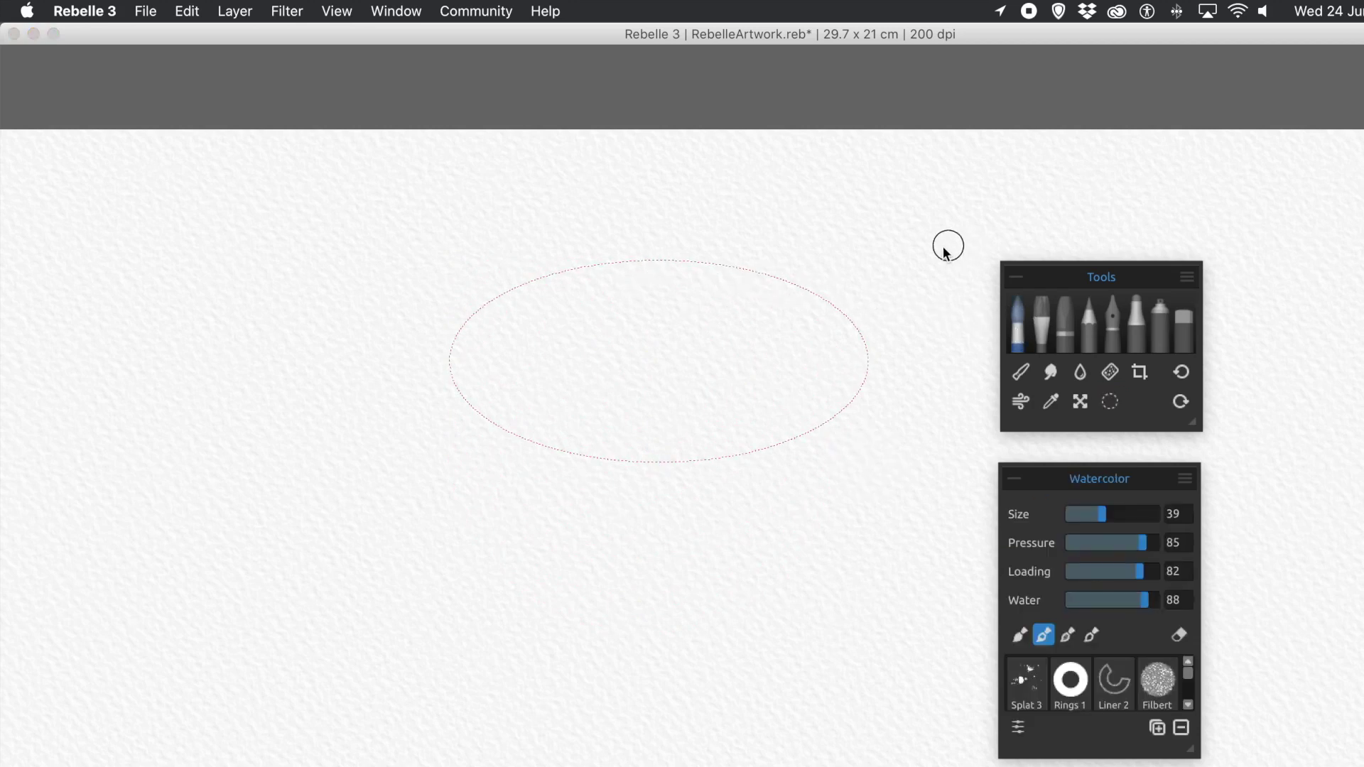
Paint pink watercolor strokes across the ellipse, then undo them and remove the elliptical selection.
{"action": "mouse_move", "coordinate": [854, 324]}
{"action": "left_mouse_down"}
{"action": "mouse_move", "coordinate": [699, 270]}
{"action": "mouse_move", "coordinate": [838, 372]}
{"action": "mouse_move", "coordinate": [554, 305]}
{"action": "mouse_move", "coordinate": [505, 326]}
{"action": "mouse_move", "coordinate": [512, 356]}
{"action": "mouse_move", "coordinate": [447, 374]}
{"action": "mouse_move", "coordinate": [660, 454]}
{"action": "left_mouse_up"}
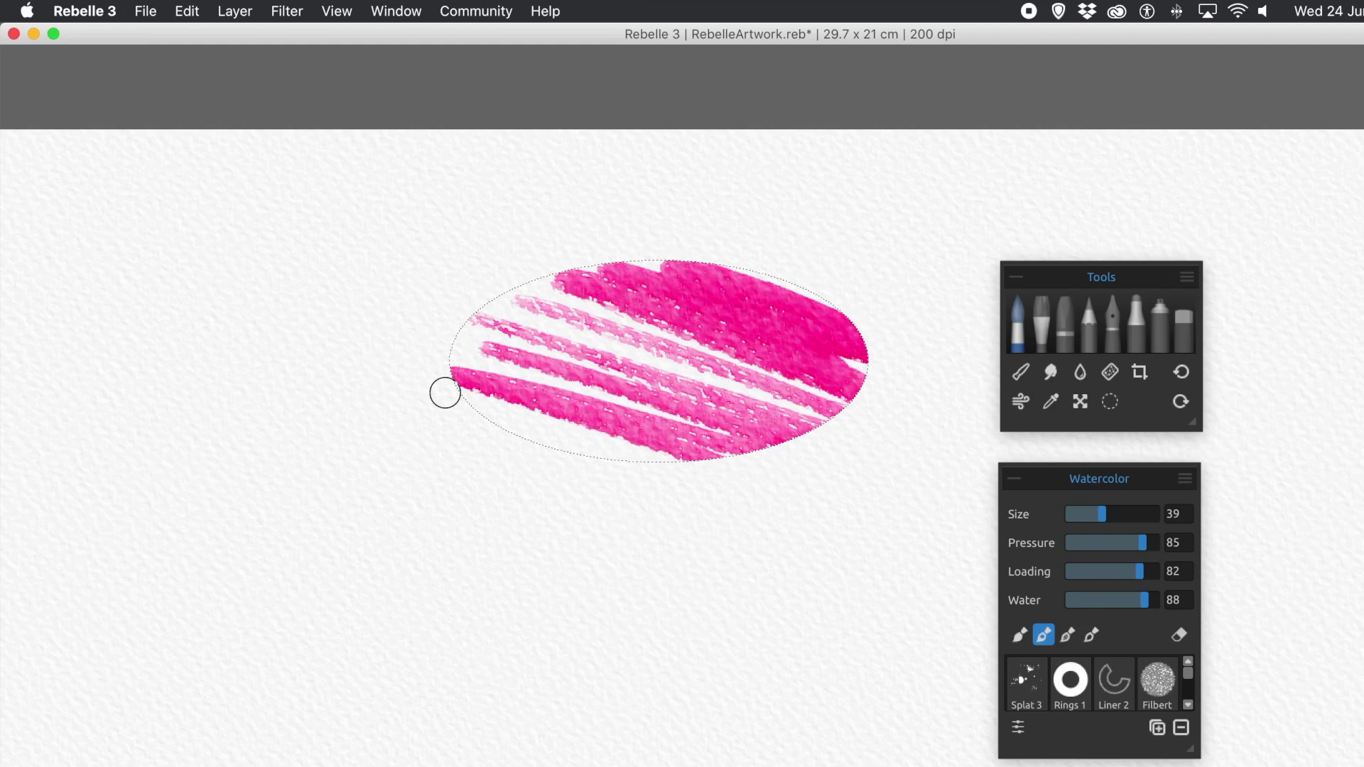
{"action": "key", "text": "super+z"}
{"action": "key", "text": "super+z"}
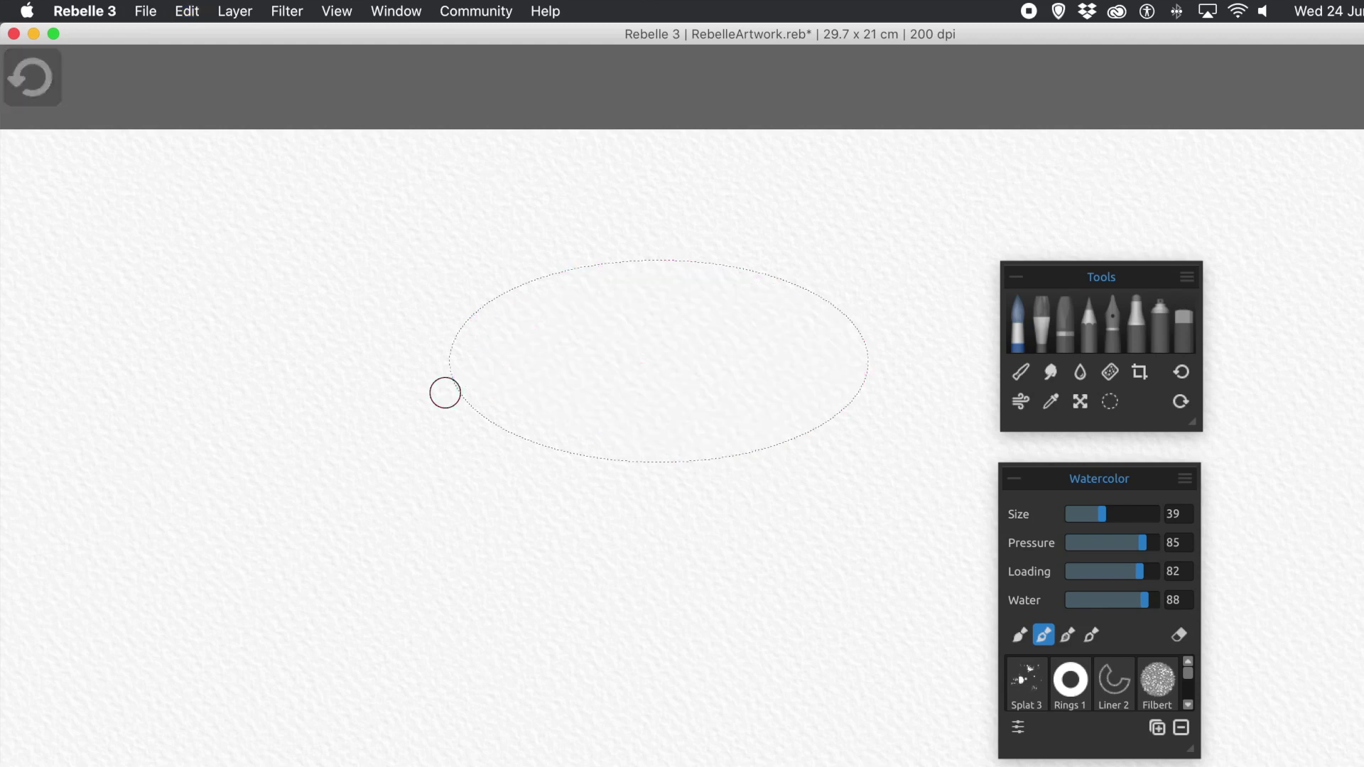
{"action": "key", "text": "super+z"}
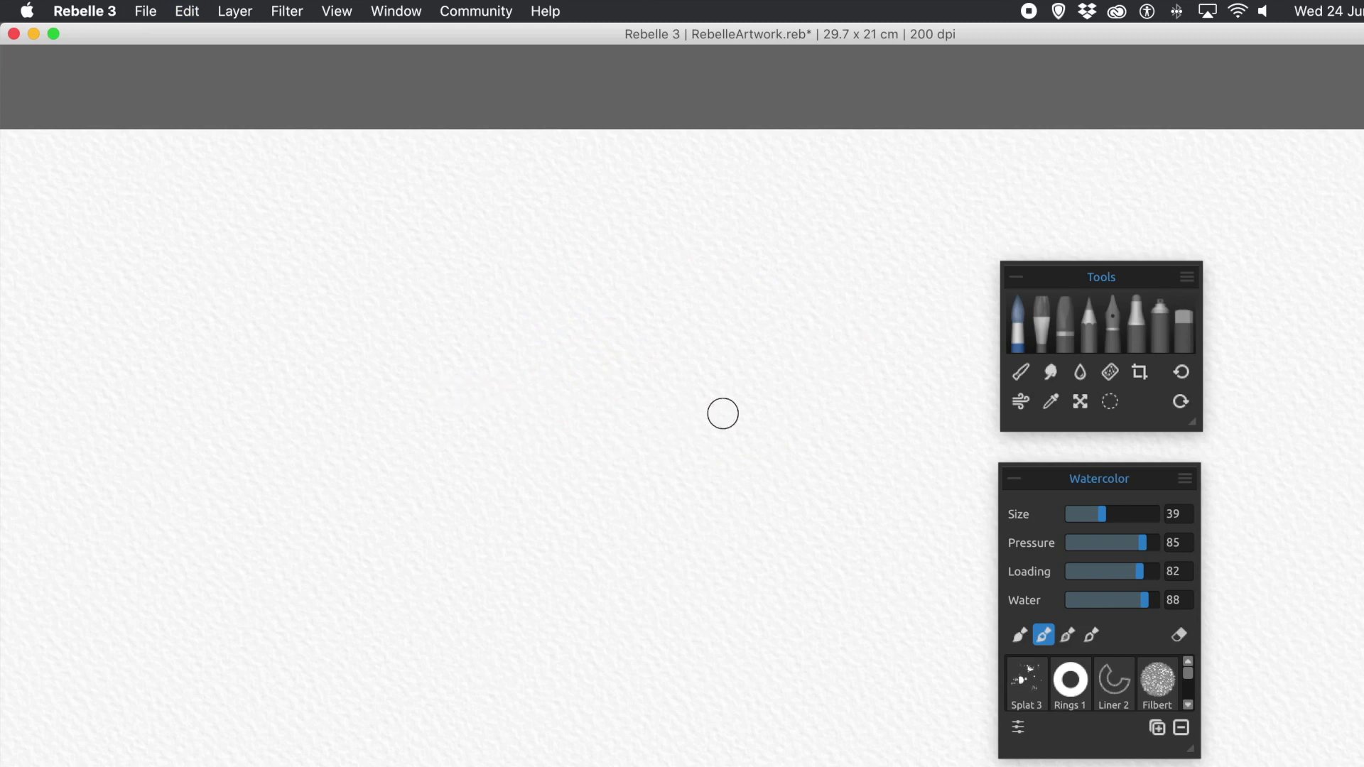
{"action": "left_click", "coordinate": [1112, 405]}
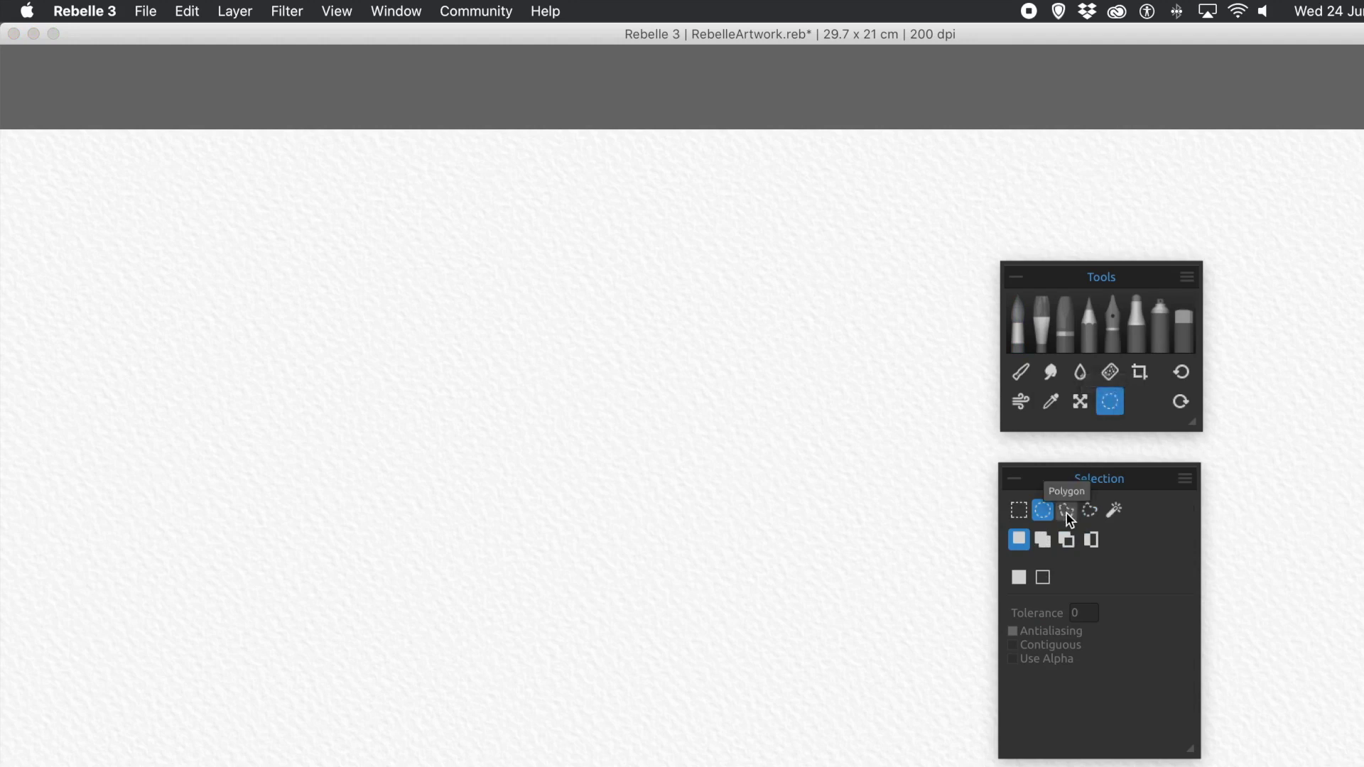
In Polygon mode, place the first corner and the upper zigzag points across the paper.
{"action": "left_click", "coordinate": [1067, 511]}
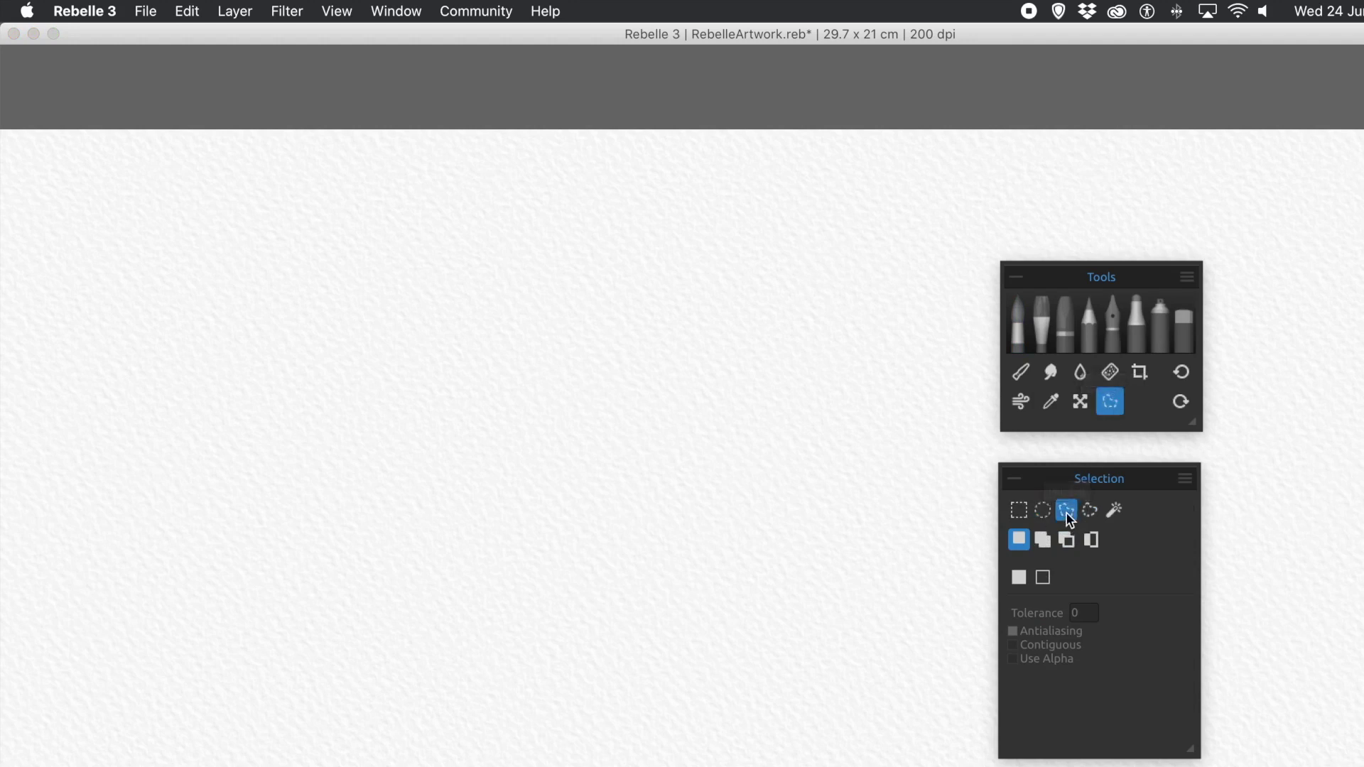
{"action": "left_click", "coordinate": [361, 450]}
{"action": "left_click", "coordinate": [407, 321]}
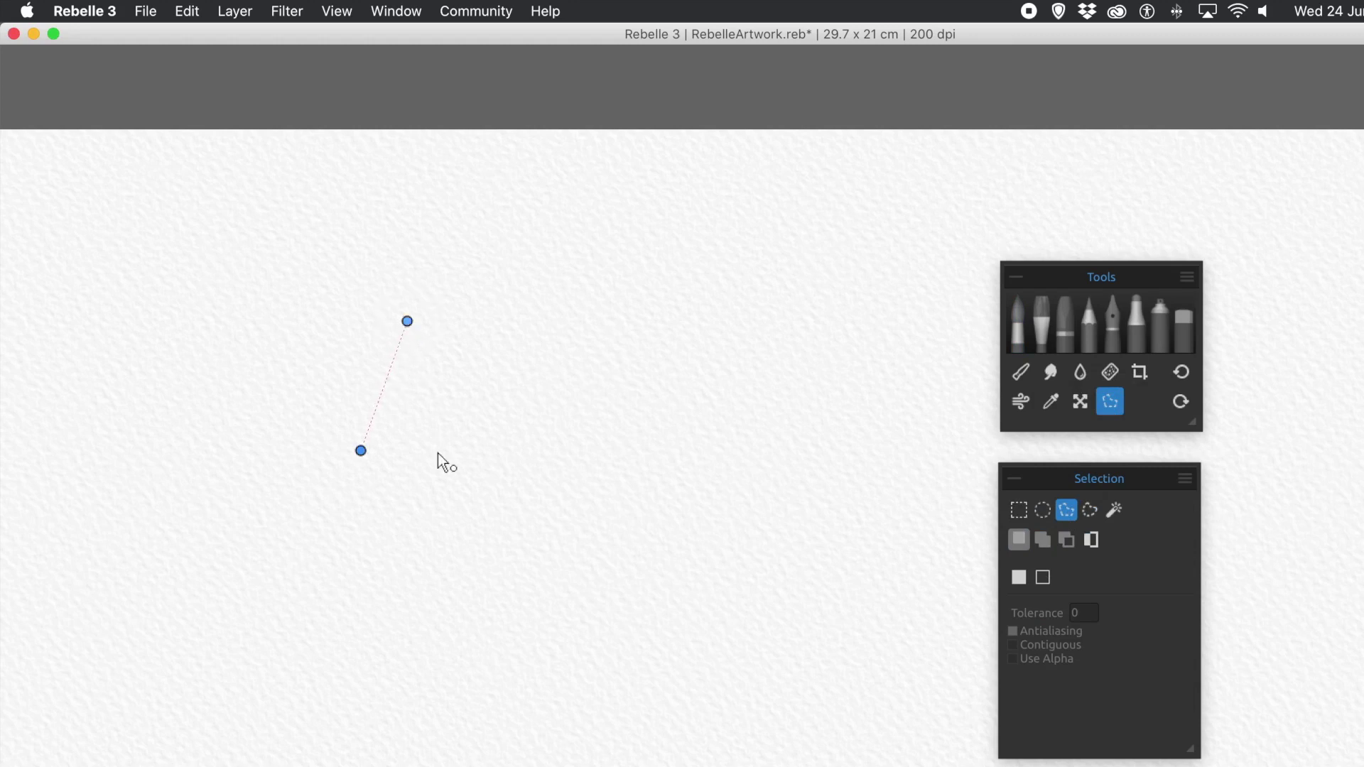
{"action": "left_click", "coordinate": [457, 472]}
{"action": "left_click", "coordinate": [546, 285]}
{"action": "left_click", "coordinate": [562, 435]}
{"action": "left_click", "coordinate": [803, 429]}
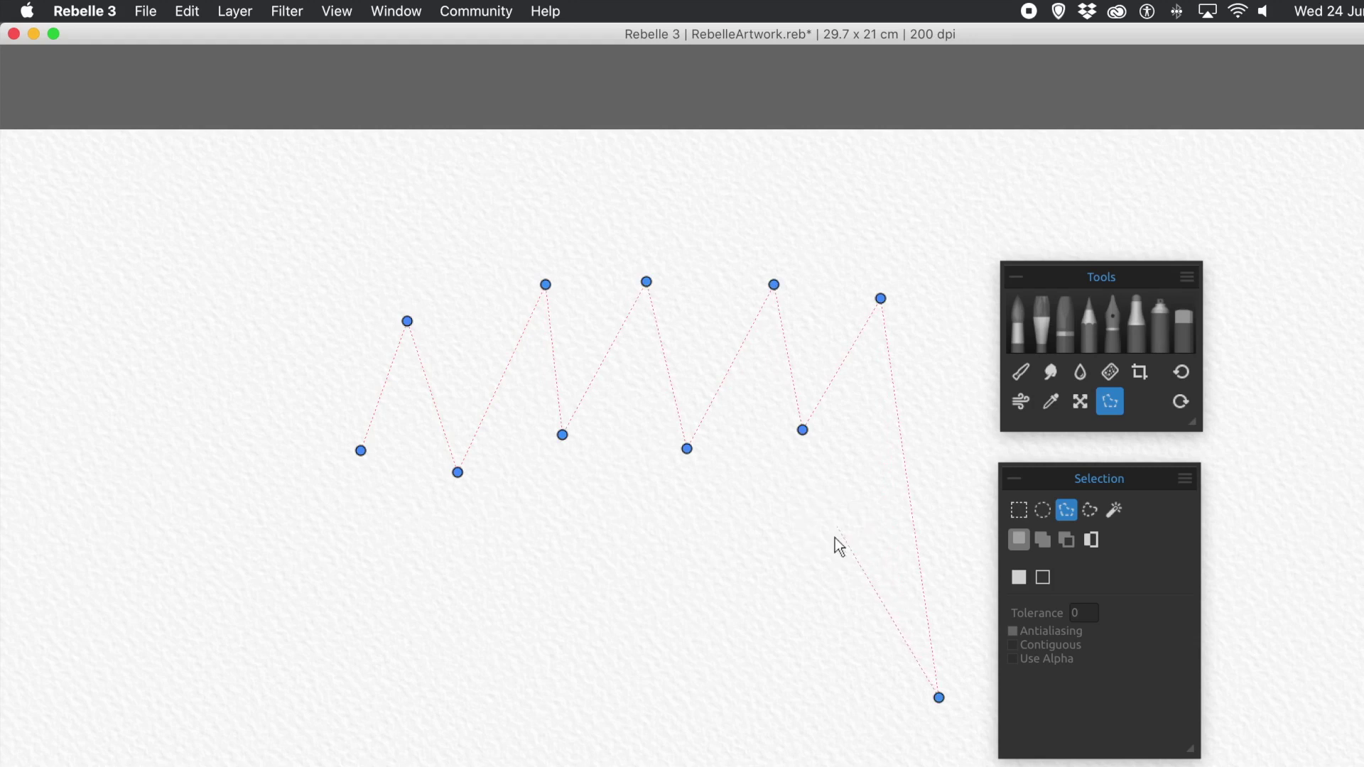
Add the lower-right and lower zigzag corners, closing the polygon back at its first point.
{"action": "left_click", "coordinate": [793, 703]}
{"action": "left_click", "coordinate": [755, 525]}
{"action": "left_click", "coordinate": [645, 523]}
{"action": "left_click", "coordinate": [475, 732]}
{"action": "left_click", "coordinate": [506, 513]}
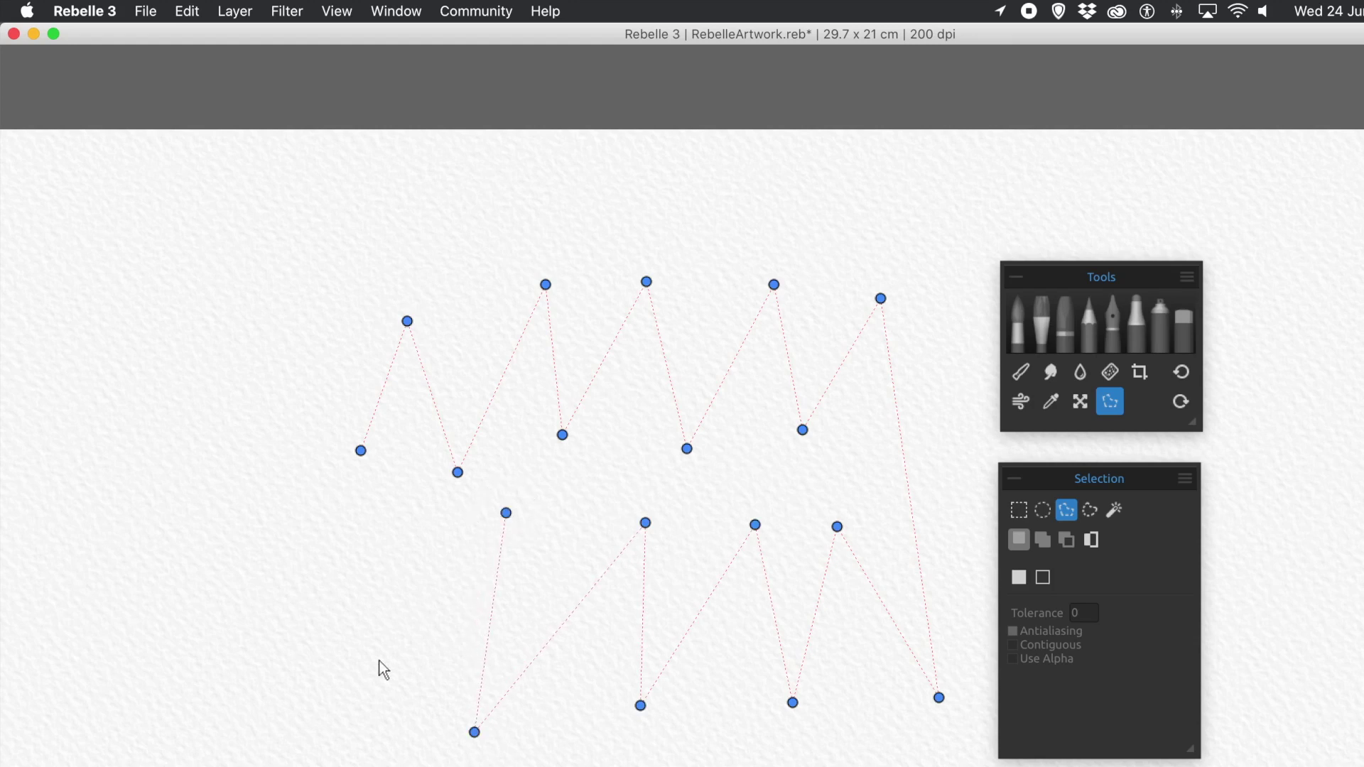
{"action": "left_click", "coordinate": [357, 690]}
{"action": "left_click", "coordinate": [354, 511]}
{"action": "left_click", "coordinate": [361, 451]}
{"action": "left_click", "coordinate": [1020, 340]}
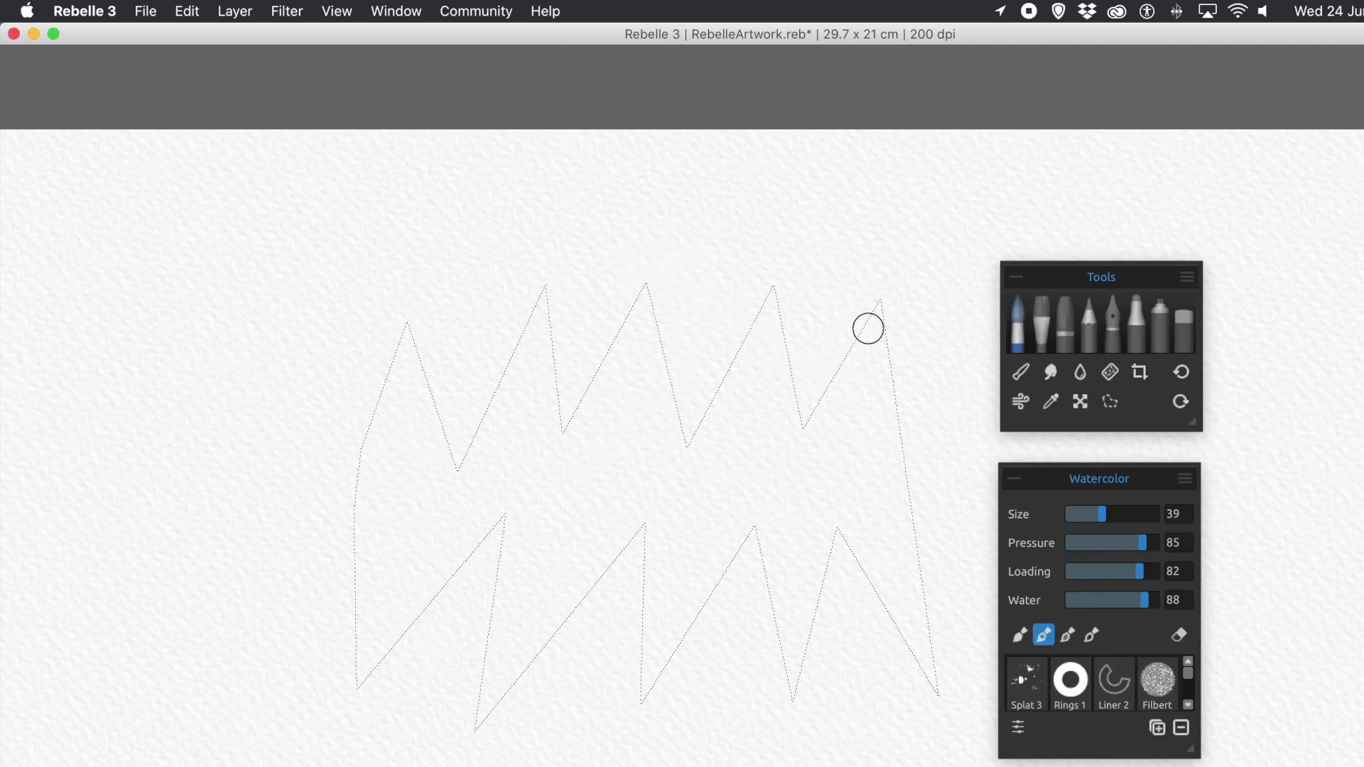
Paint pink watercolor inside the zigzag polygon, then undo the paint and clear the selection.
{"action": "mouse_move", "coordinate": [867, 326]}
{"action": "left_mouse_down"}
{"action": "mouse_move", "coordinate": [881, 308]}
{"action": "mouse_move", "coordinate": [941, 414]}
{"action": "mouse_move", "coordinate": [853, 381]}
{"action": "mouse_move", "coordinate": [664, 362]}
{"action": "mouse_move", "coordinate": [673, 393]}
{"action": "mouse_move", "coordinate": [724, 436]}
{"action": "mouse_move", "coordinate": [673, 423]}
{"action": "mouse_move", "coordinate": [862, 578]}
{"action": "mouse_move", "coordinate": [834, 606]}
{"action": "mouse_move", "coordinate": [689, 618]}
{"action": "mouse_move", "coordinate": [734, 679]}
{"action": "mouse_move", "coordinate": [673, 709]}
{"action": "mouse_move", "coordinate": [548, 728]}
{"action": "left_mouse_up"}
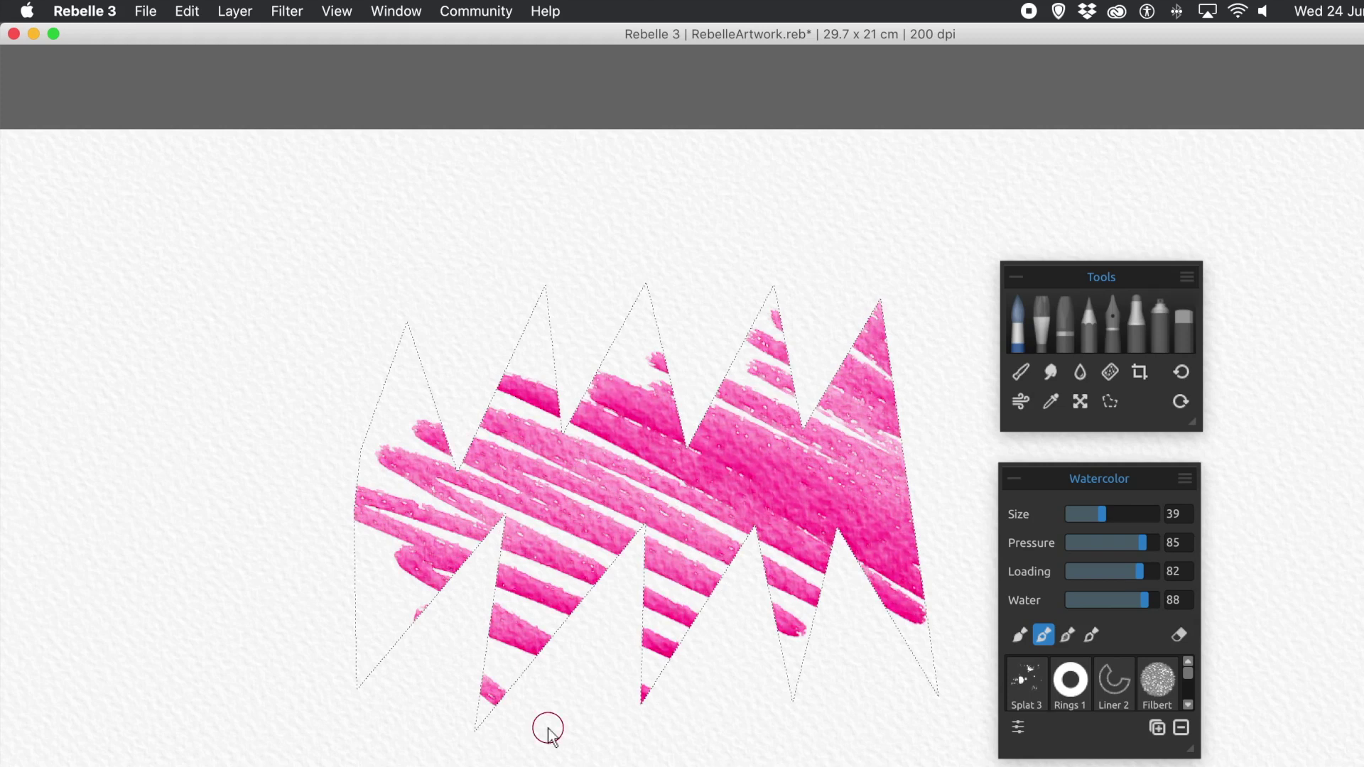
{"action": "key", "text": "super+z"}
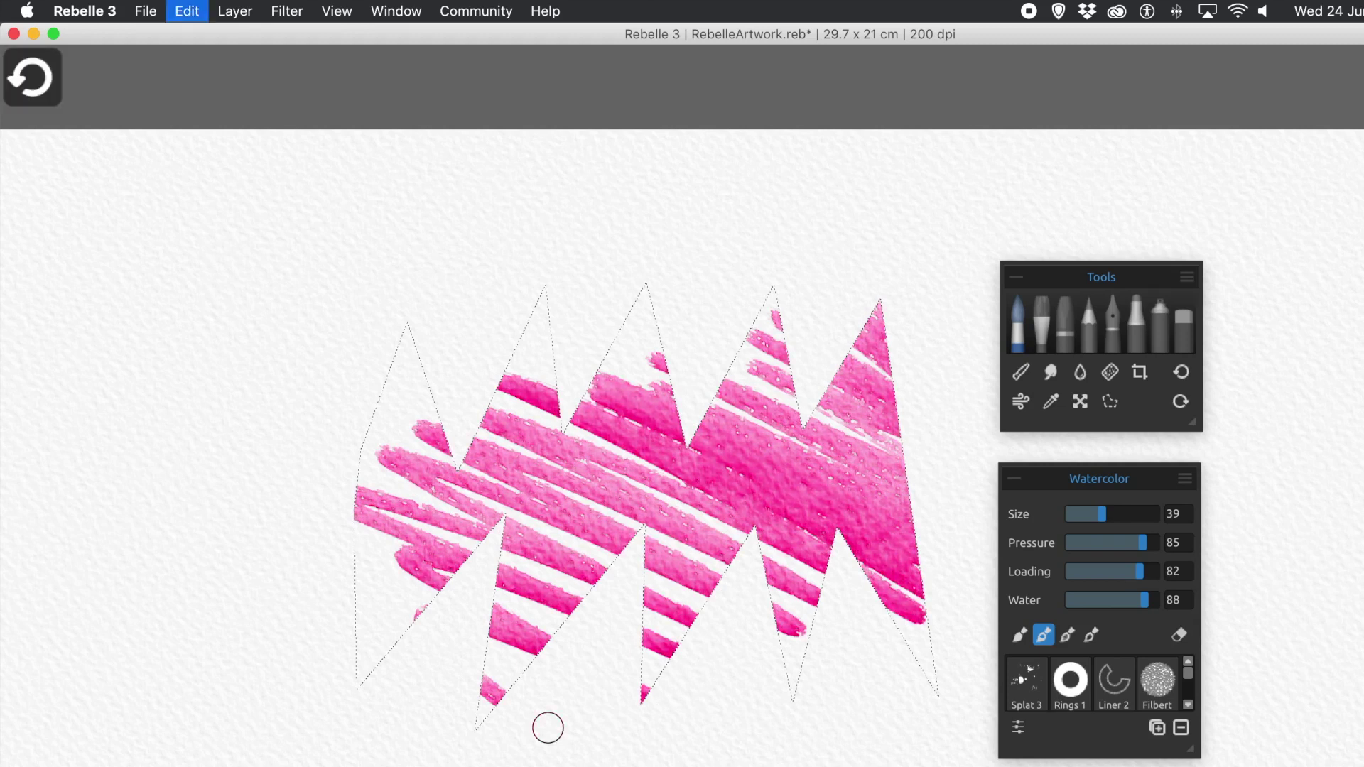
{"action": "key", "text": "super+z"}
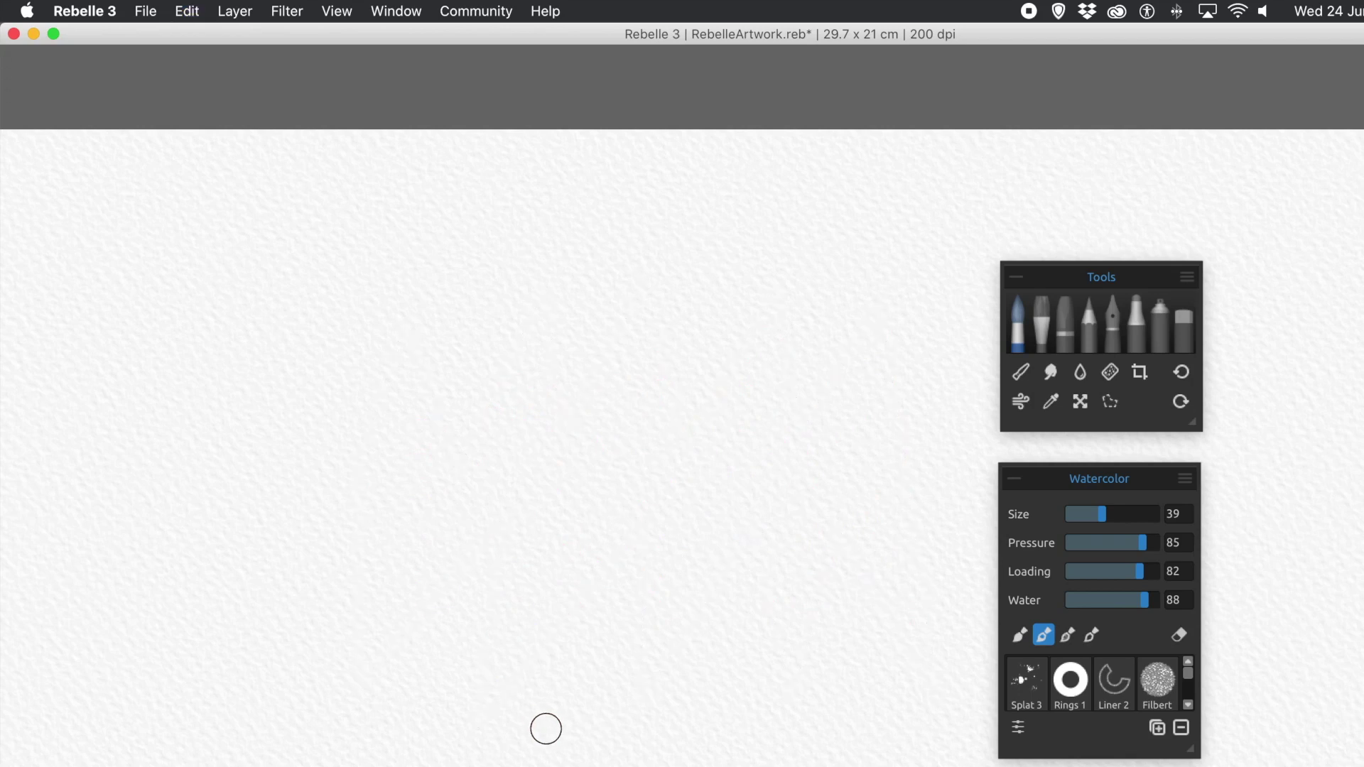
{"action": "left_click", "coordinate": [1109, 402]}
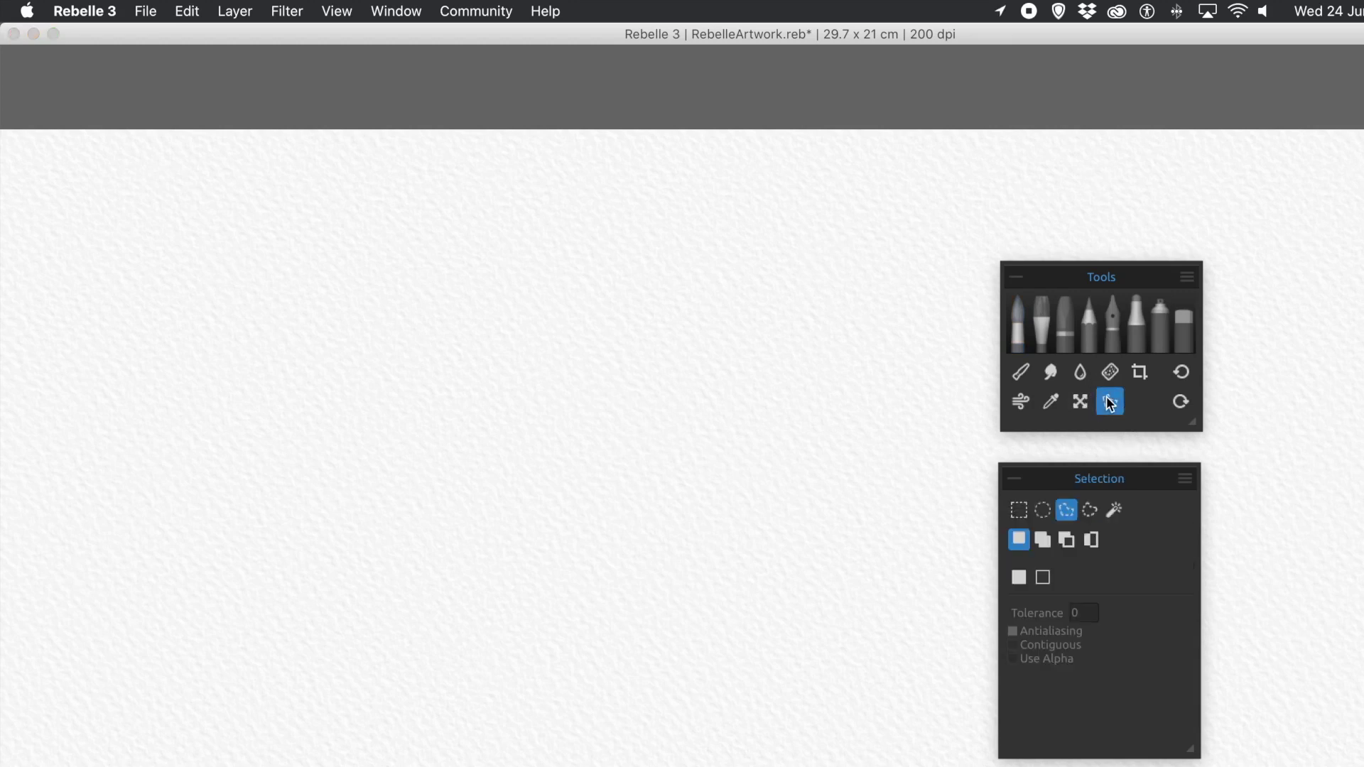
In Freehand mode, drag a spiky lasso outline across the centre, ending back at its start.
{"action": "left_click", "coordinate": [1085, 512]}
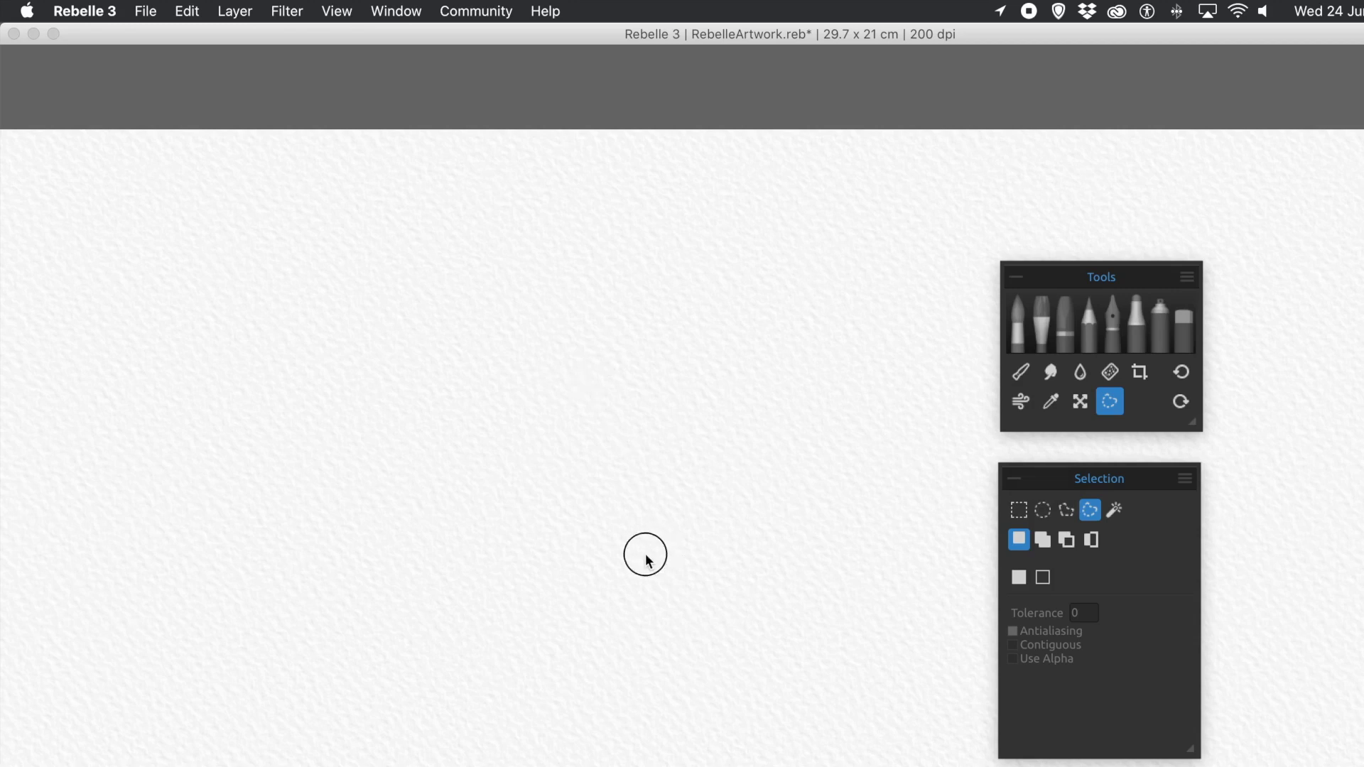
{"action": "mouse_move", "coordinate": [646, 557]}
{"action": "left_mouse_down"}
{"action": "mouse_move", "coordinate": [481, 445]}
{"action": "mouse_move", "coordinate": [597, 264]}
{"action": "mouse_move", "coordinate": [688, 255]}
{"action": "mouse_move", "coordinate": [776, 313]}
{"action": "mouse_move", "coordinate": [737, 317]}
{"action": "left_mouse_up"}
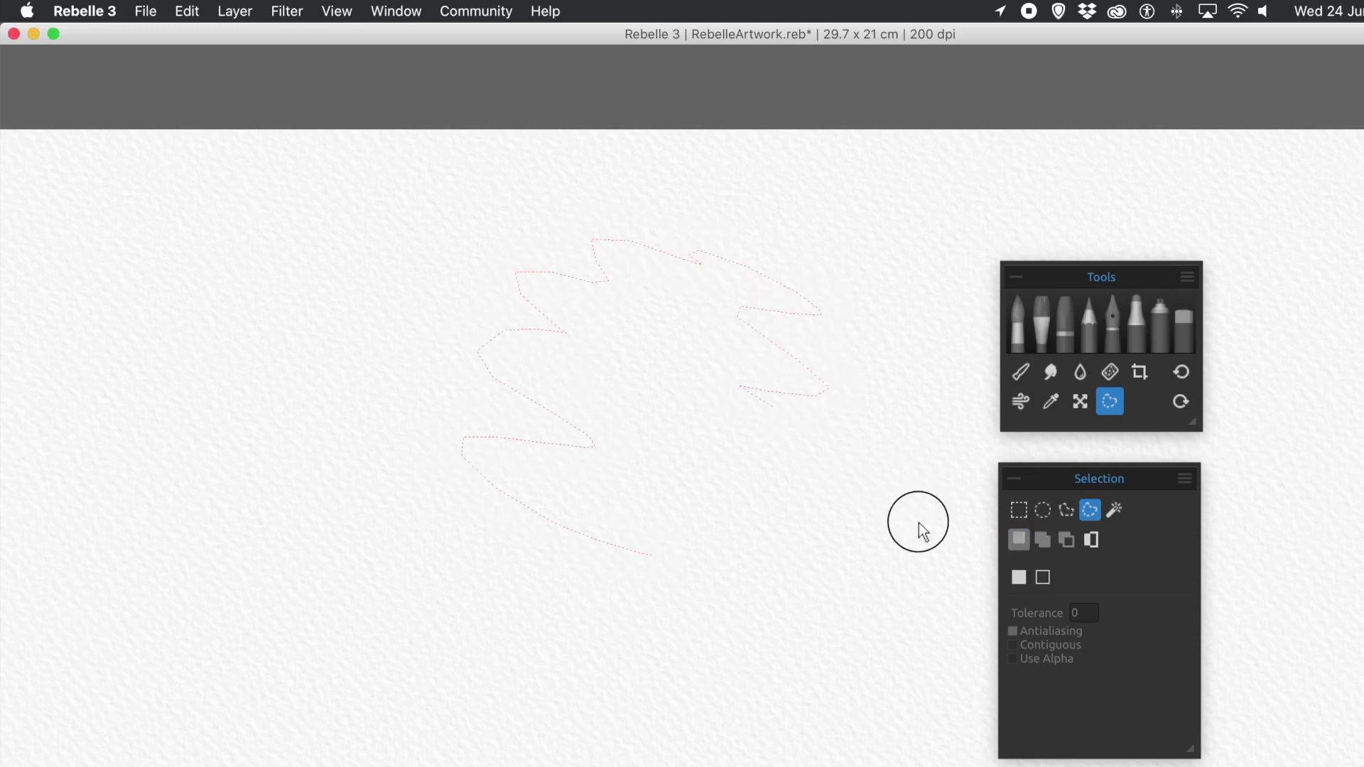
{"action": "mouse_move", "coordinate": [786, 586]}
{"action": "left_mouse_down"}
{"action": "mouse_move", "coordinate": [728, 588]}
{"action": "mouse_move", "coordinate": [761, 621]}
{"action": "mouse_move", "coordinate": [616, 549]}
{"action": "left_mouse_up"}
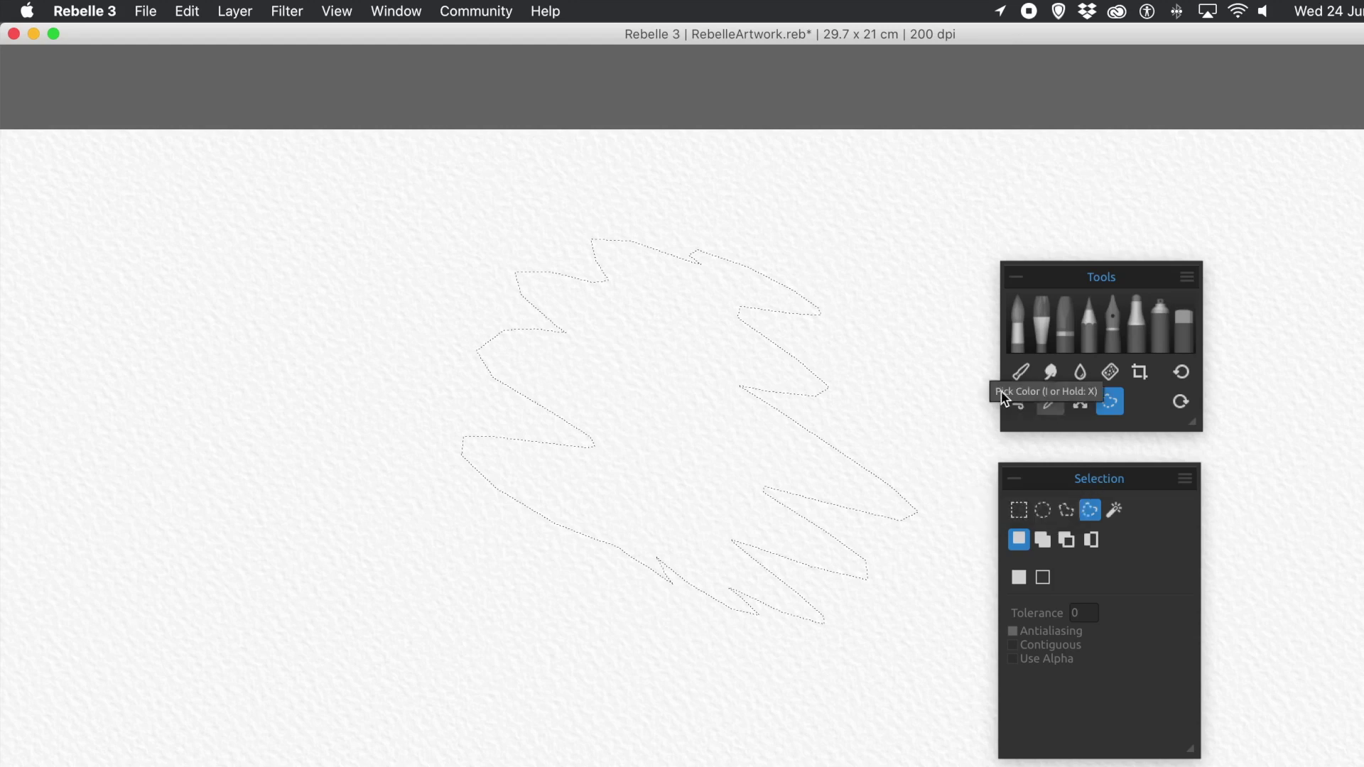
{"action": "left_click", "coordinate": [1024, 312]}
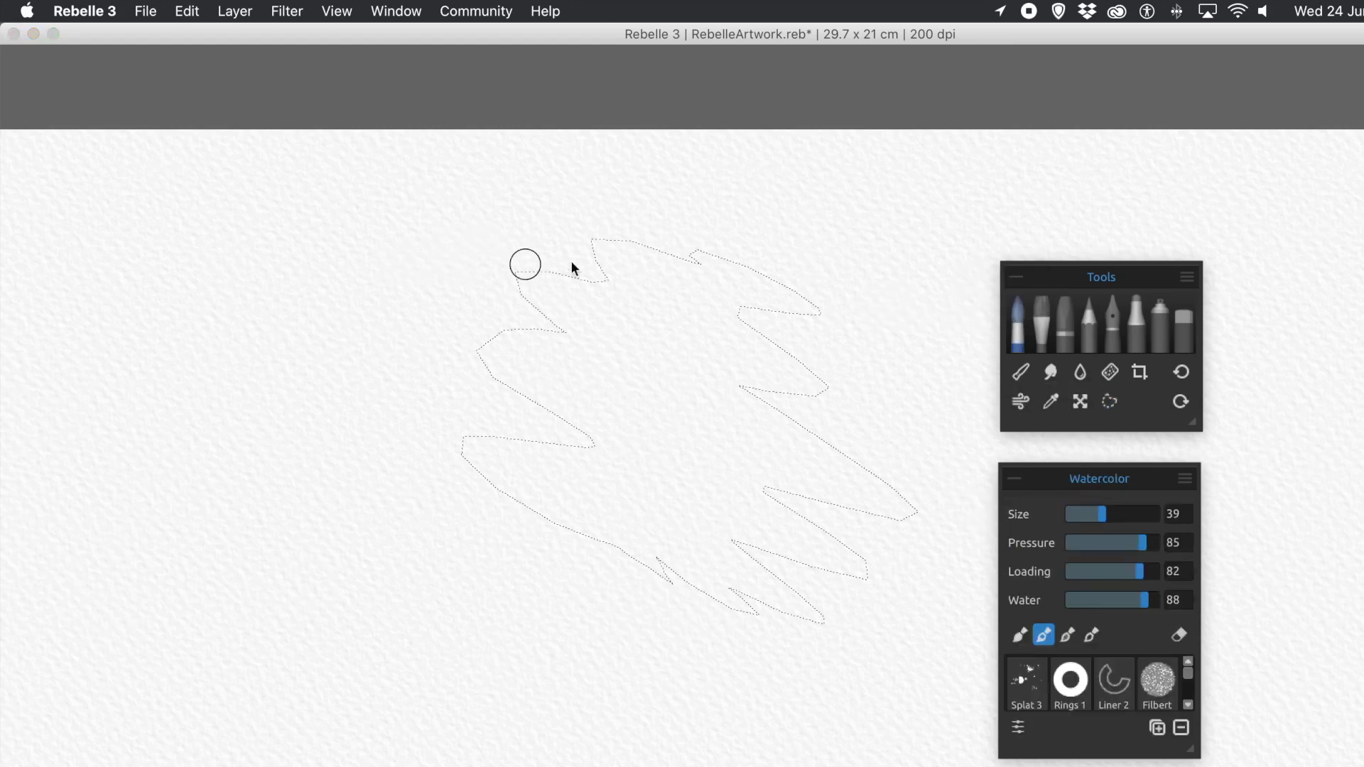
{"action": "mouse_move", "coordinate": [727, 259]}
{"action": "left_mouse_down"}
{"action": "mouse_move", "coordinate": [765, 302]}
{"action": "mouse_move", "coordinate": [722, 313]}
{"action": "mouse_move", "coordinate": [797, 378]}
{"action": "mouse_move", "coordinate": [746, 387]}
{"action": "mouse_move", "coordinate": [764, 414]}
{"action": "mouse_move", "coordinate": [710, 427]}
{"action": "mouse_move", "coordinate": [549, 411]}
{"action": "mouse_move", "coordinate": [493, 429]}
{"action": "mouse_move", "coordinate": [491, 475]}
{"action": "mouse_move", "coordinate": [548, 509]}
{"action": "mouse_move", "coordinate": [504, 526]}
{"action": "left_mouse_up"}
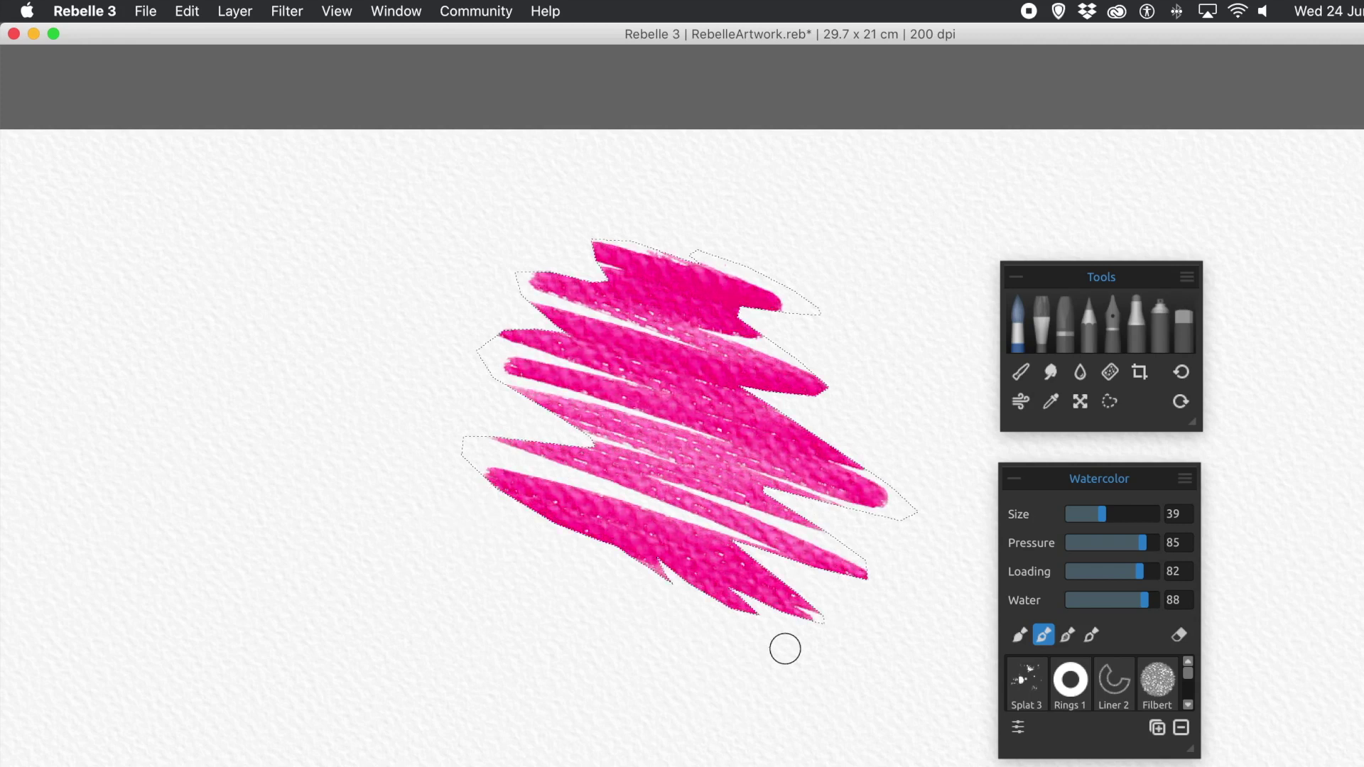
{"action": "key", "text": "super+z"}
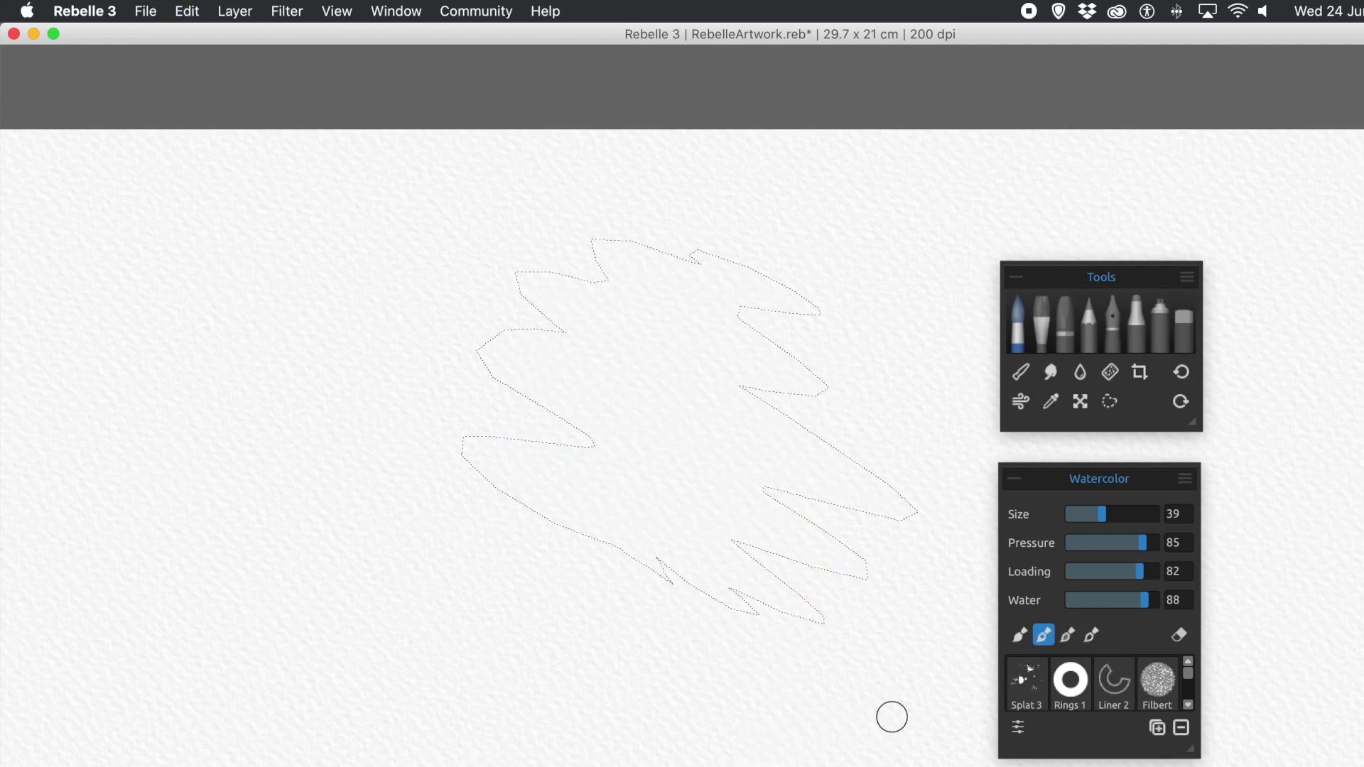
In Add mode with Rectangle, add two tall rectangles reaching down below the jagged selection.
{"action": "left_click", "coordinate": [1111, 405]}
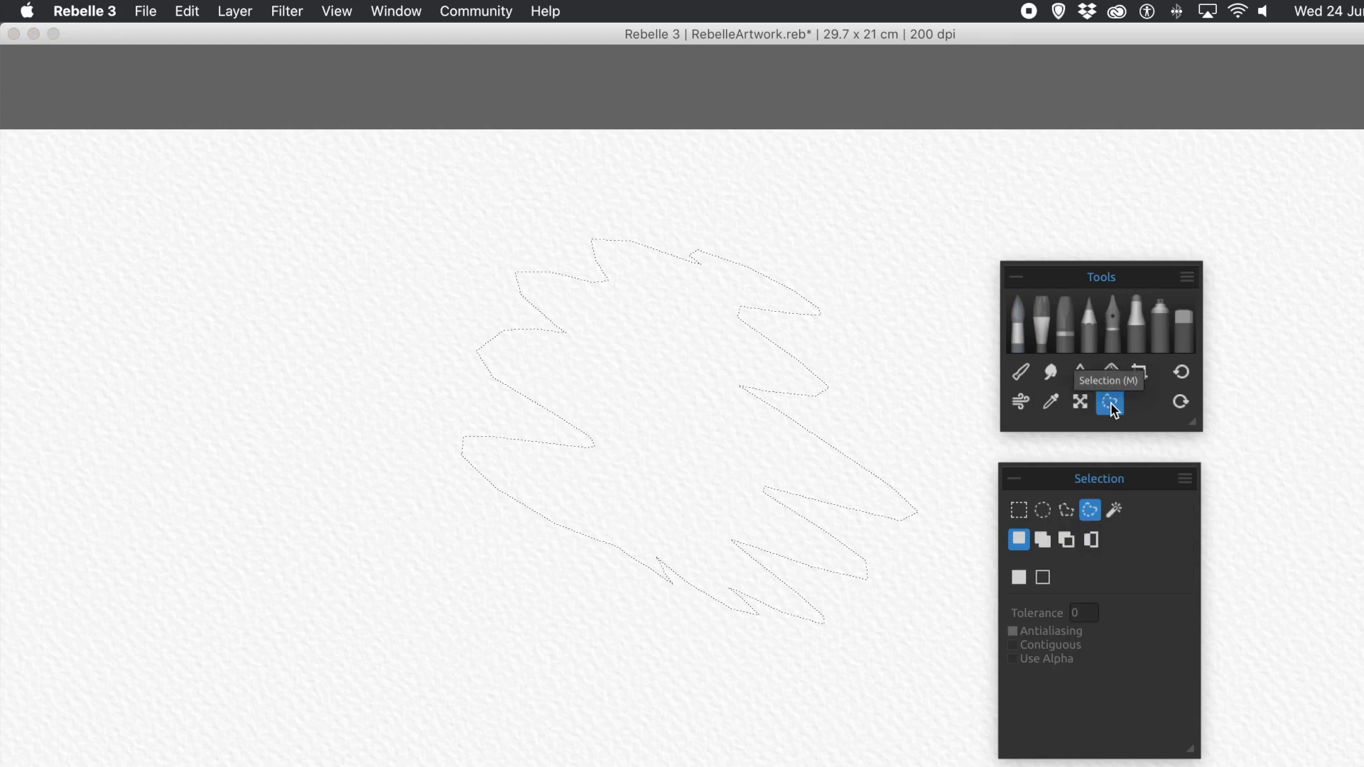
{"action": "left_click", "coordinate": [1044, 543]}
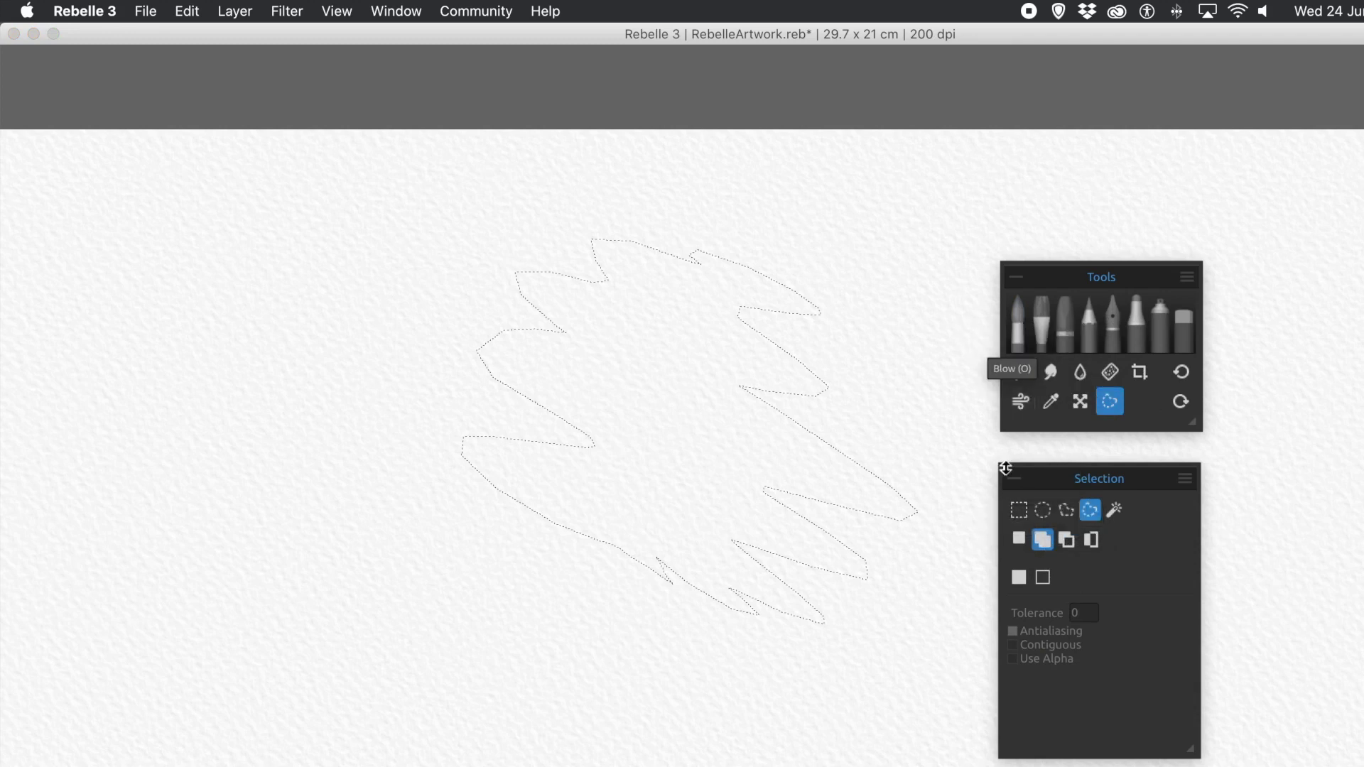
{"action": "left_click", "coordinate": [1019, 510]}
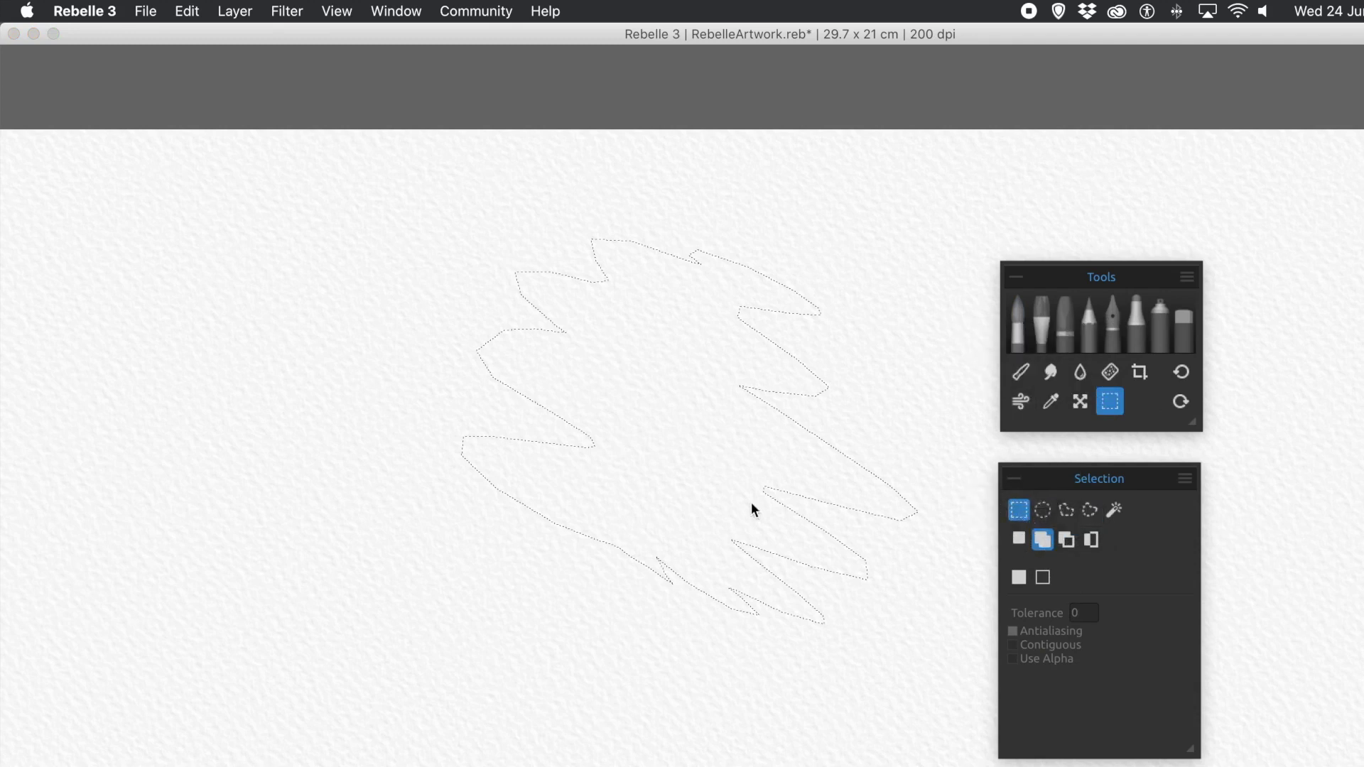
{"action": "left_click_drag", "start_coordinate": [636, 476], "coordinate": [734, 731]}
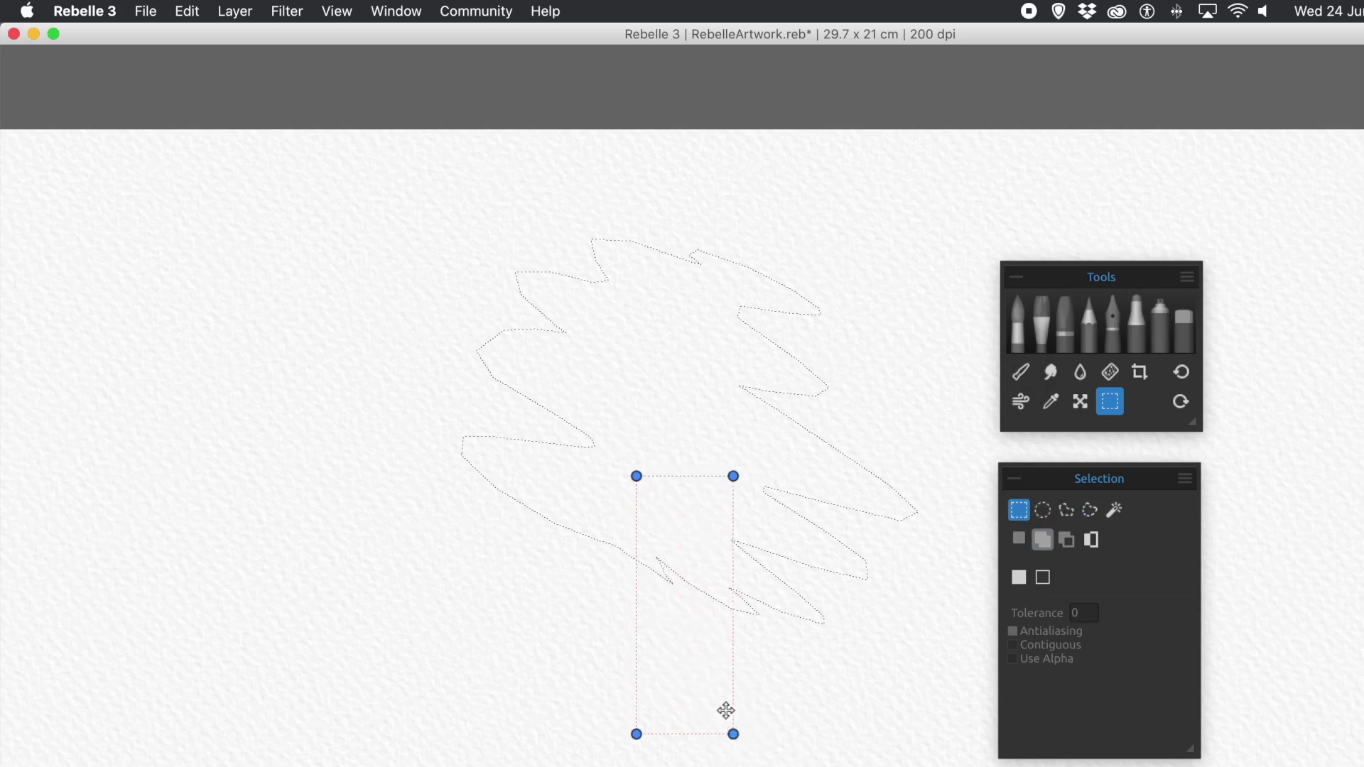
{"action": "key", "text": "Return"}
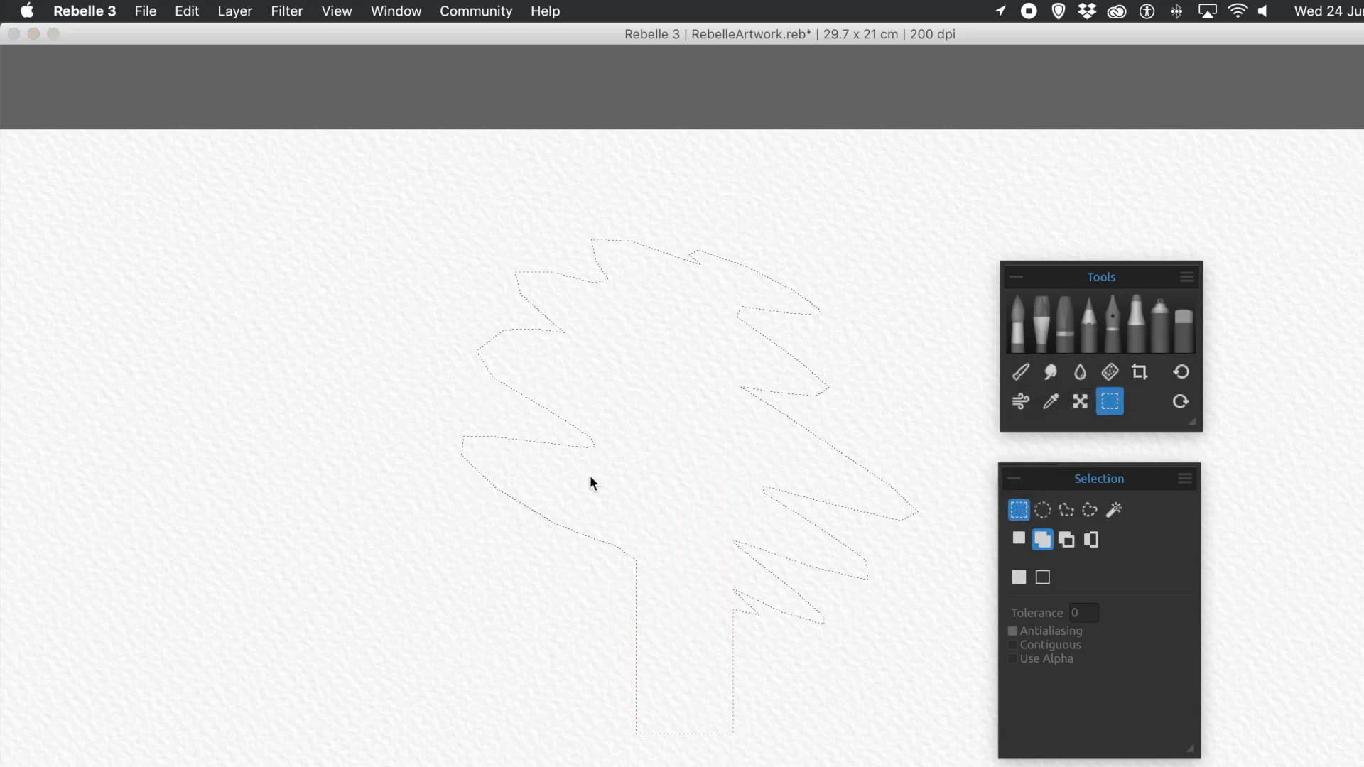
{"action": "left_click_drag", "start_coordinate": [533, 366], "coordinate": [628, 722]}
{"action": "left_click", "coordinate": [1023, 310]}
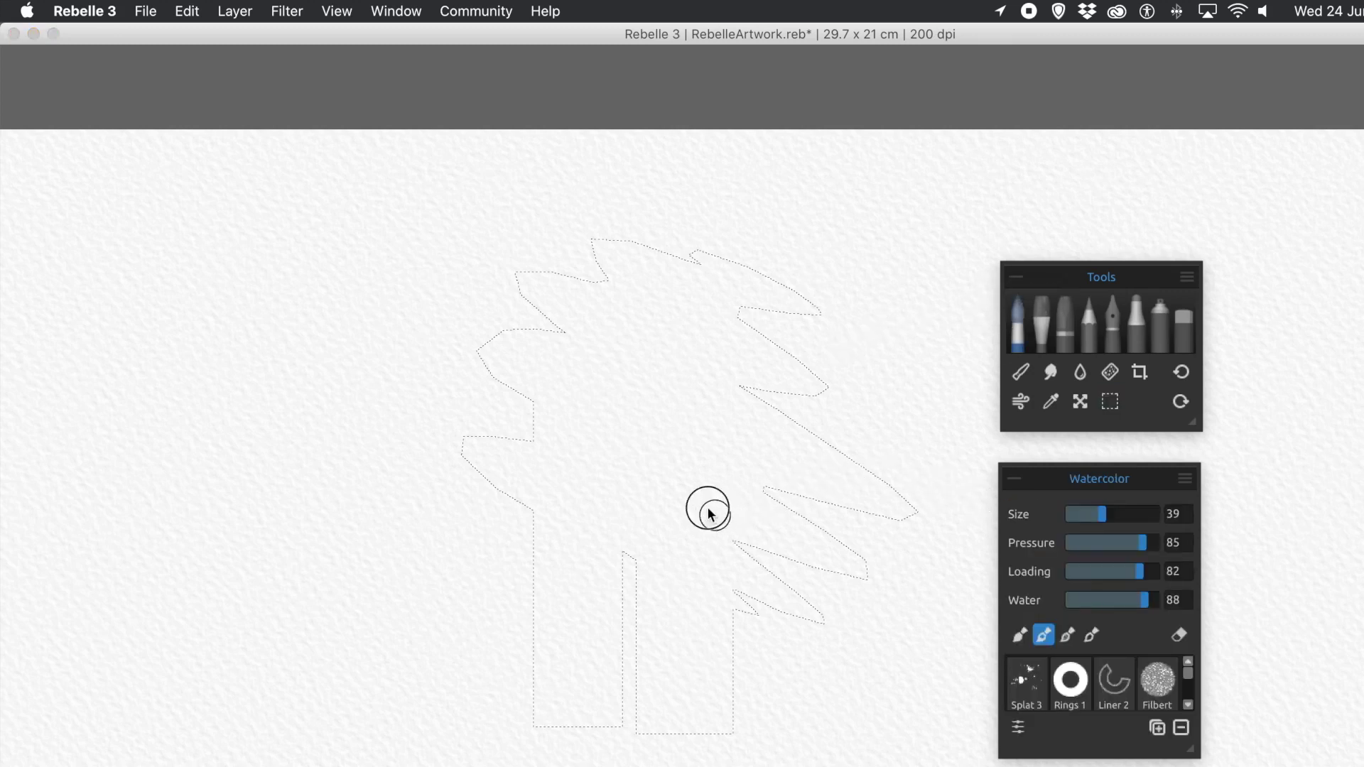
{"action": "mouse_move", "coordinate": [807, 607]}
{"action": "left_mouse_down"}
{"action": "mouse_move", "coordinate": [771, 572]}
{"action": "mouse_move", "coordinate": [661, 543]}
{"action": "left_mouse_up"}
{"action": "mouse_move", "coordinate": [670, 593]}
{"action": "left_mouse_down"}
{"action": "mouse_move", "coordinate": [497, 628]}
{"action": "mouse_move", "coordinate": [488, 656]}
{"action": "mouse_move", "coordinate": [505, 718]}
{"action": "mouse_move", "coordinate": [567, 760]}
{"action": "left_mouse_up"}
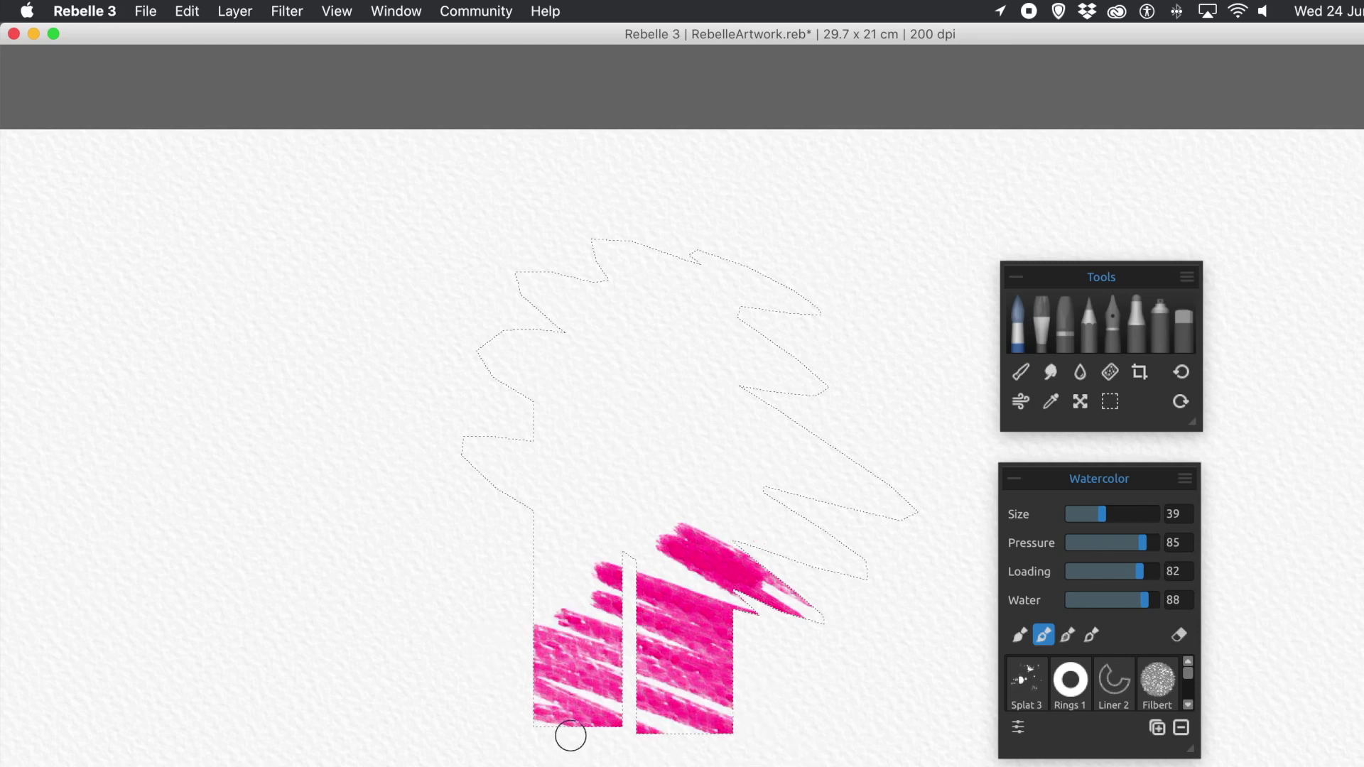
{"action": "mouse_move", "coordinate": [739, 426]}
{"action": "left_mouse_down"}
{"action": "mouse_move", "coordinate": [874, 499]}
{"action": "mouse_move", "coordinate": [670, 398]}
{"action": "mouse_move", "coordinate": [891, 503]}
{"action": "mouse_move", "coordinate": [738, 401]}
{"action": "mouse_move", "coordinate": [942, 494]}
{"action": "mouse_move", "coordinate": [833, 410]}
{"action": "mouse_move", "coordinate": [862, 418]}
{"action": "left_mouse_up"}
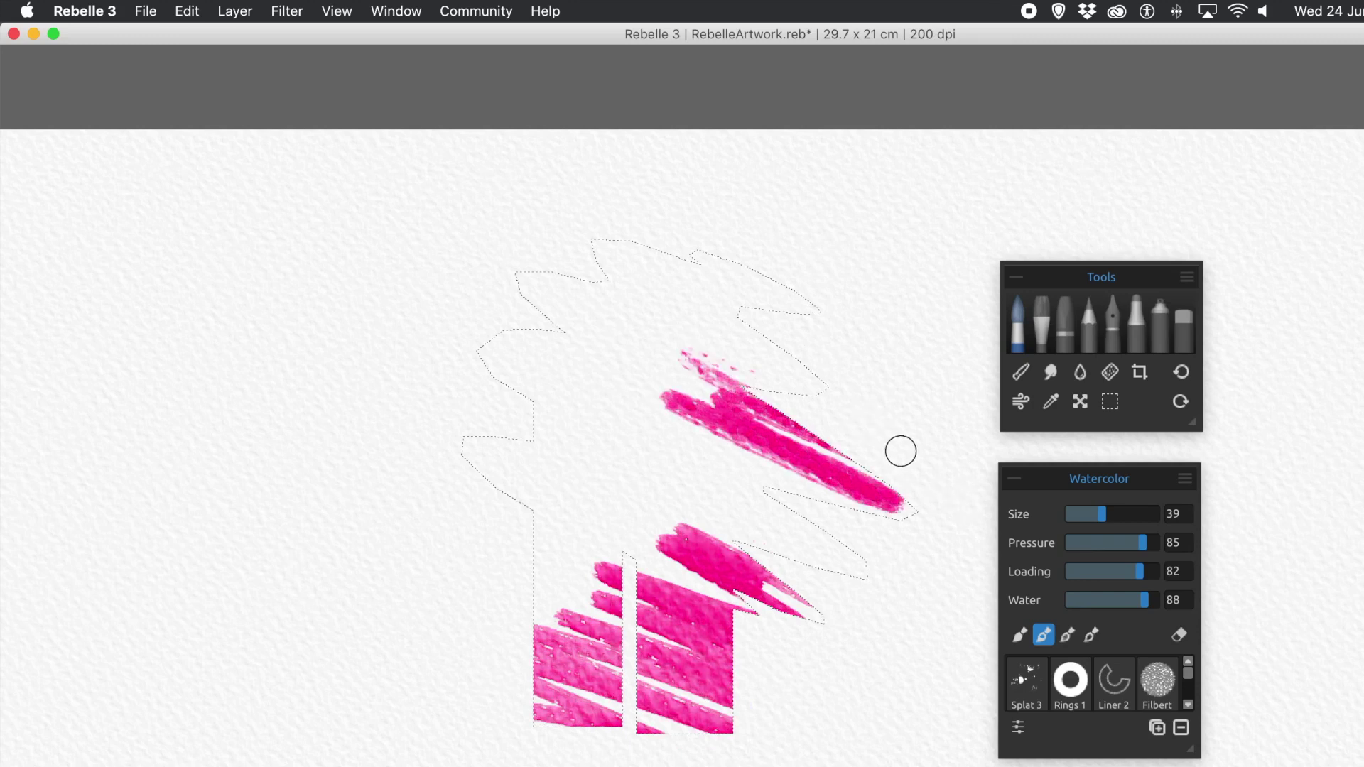
{"action": "key", "text": "super+z"}
{"action": "key", "text": "super+z"}
{"action": "key", "text": "super+z"}
{"action": "key", "text": "super+z"}
{"action": "key", "text": "super+z"}
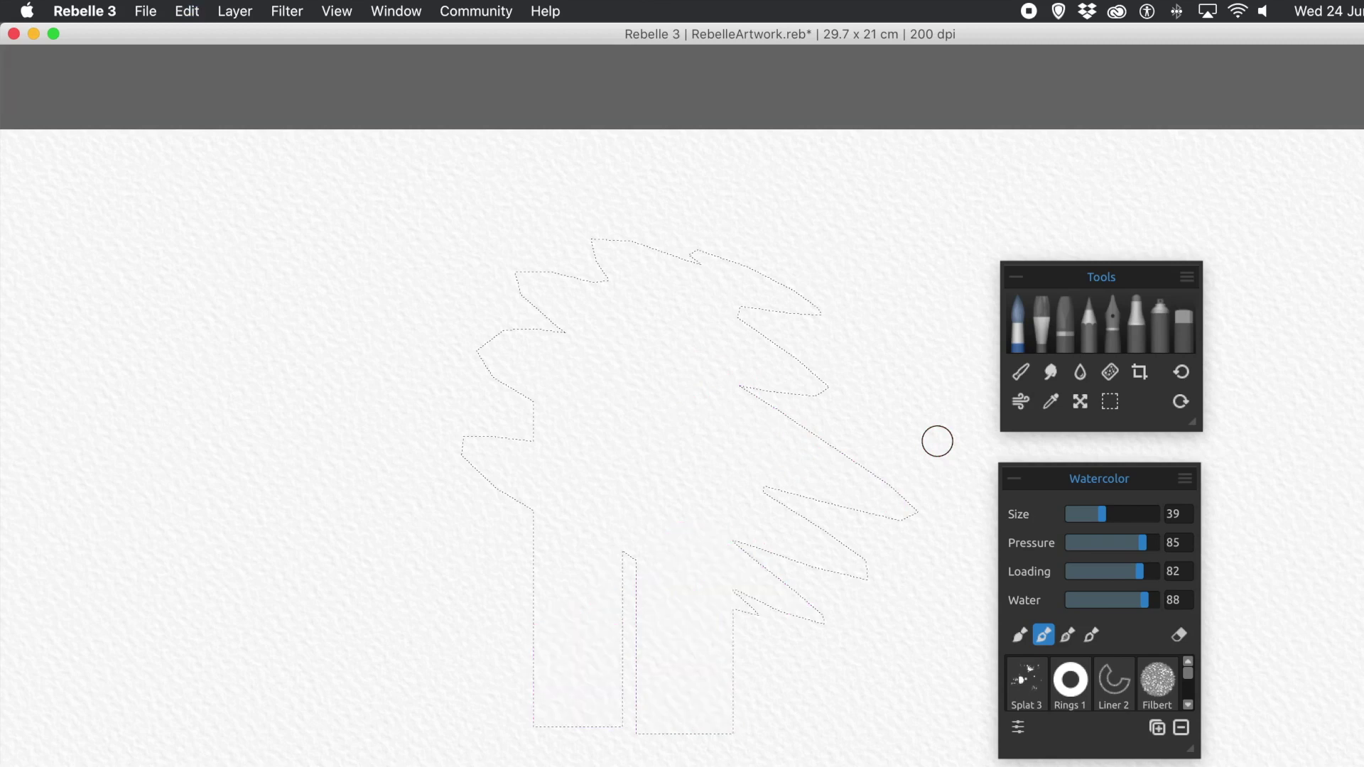
In Subtract mode, cut a square block out of the selection's upper-left side.
{"action": "left_click", "coordinate": [1106, 406]}
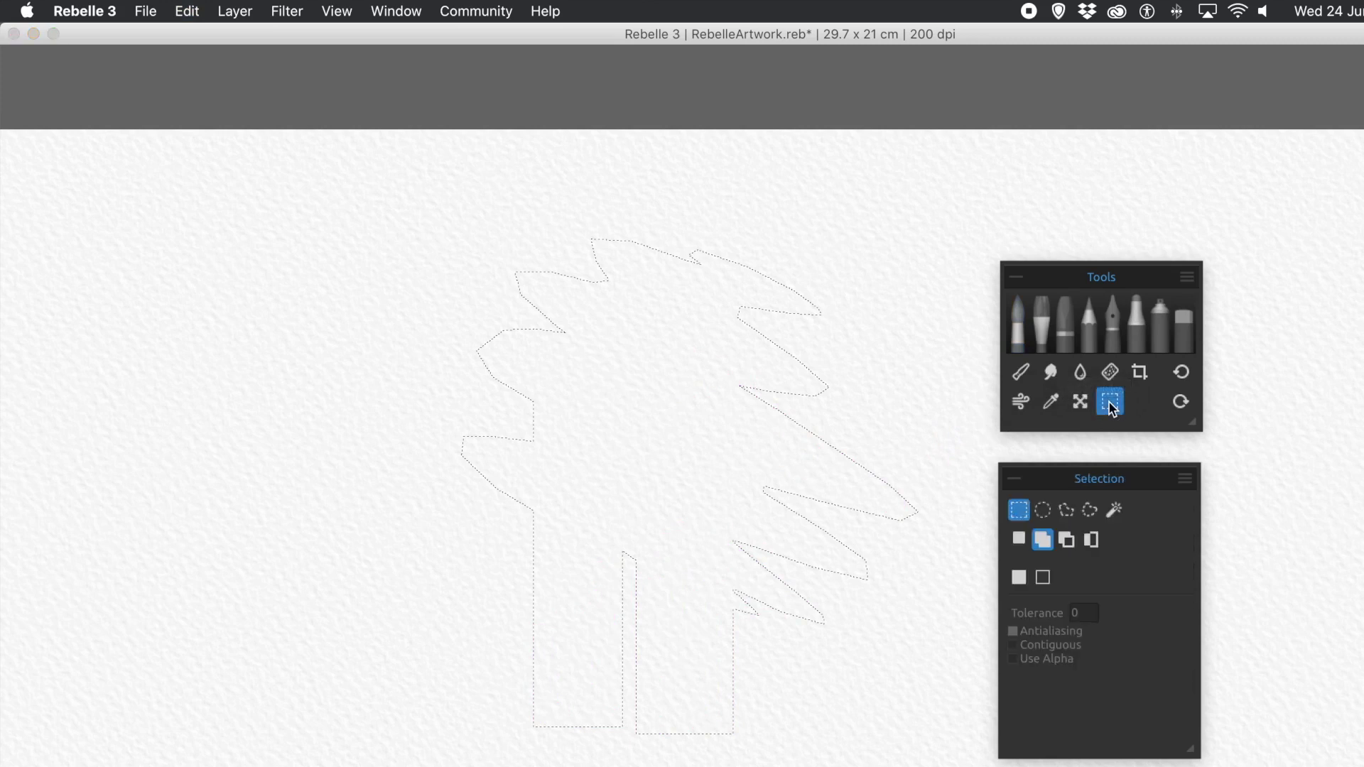
{"action": "left_click", "coordinate": [1067, 541]}
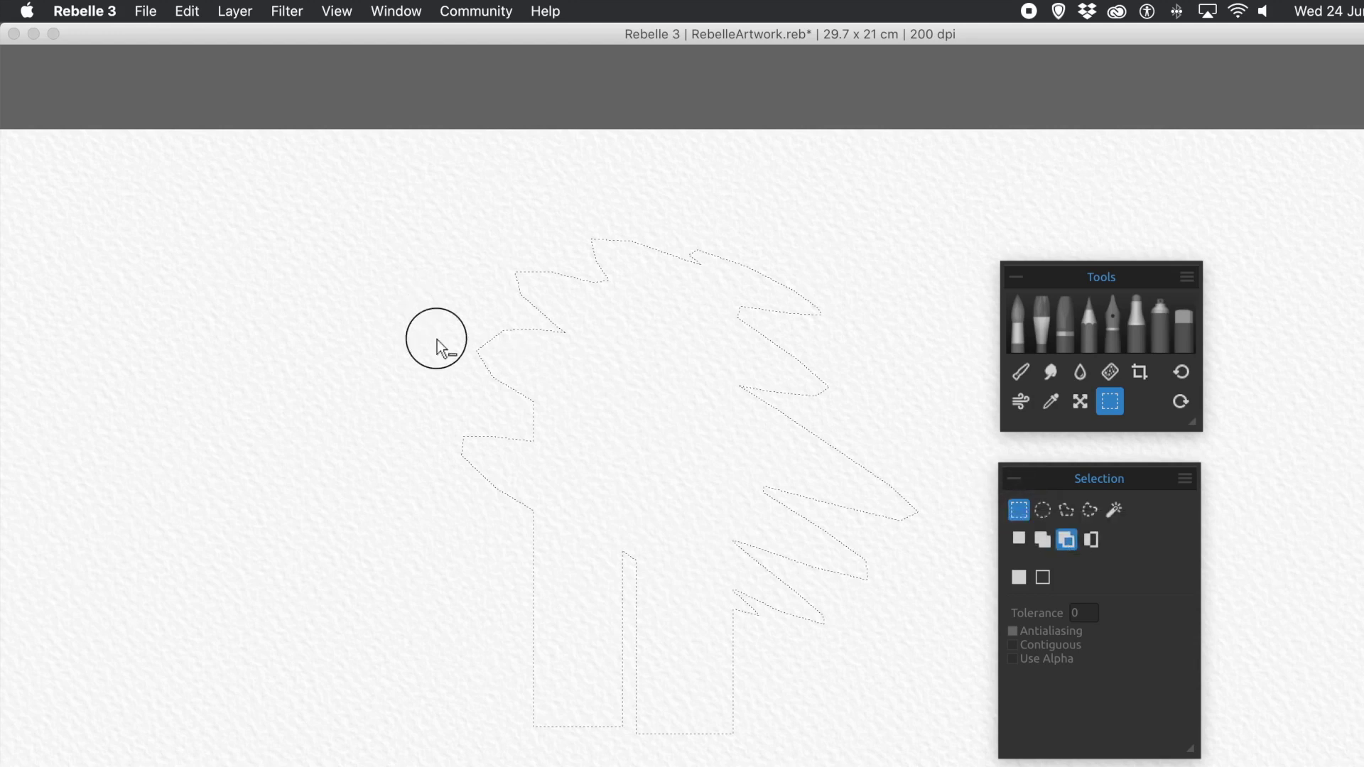
{"action": "left_click_drag", "start_coordinate": [420, 312], "coordinate": [722, 602]}
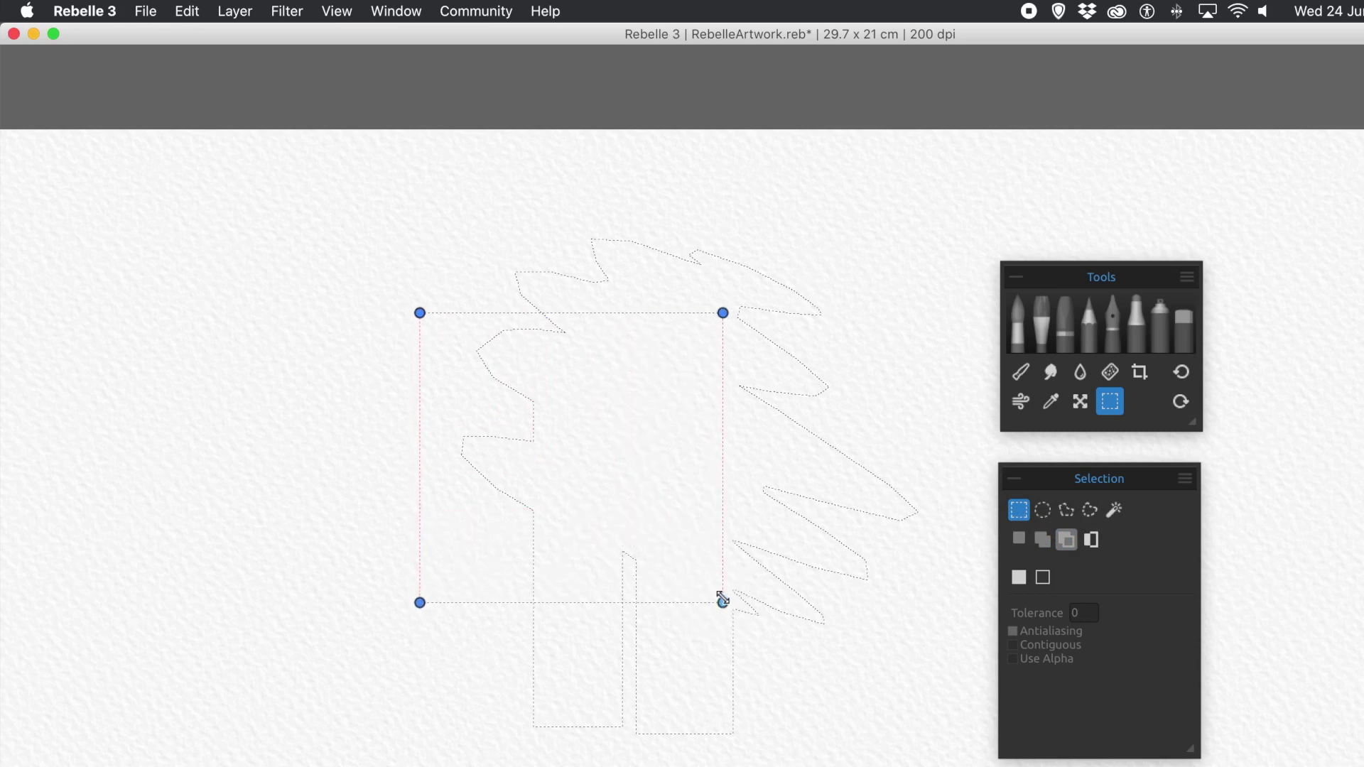
{"action": "key", "text": "Return"}
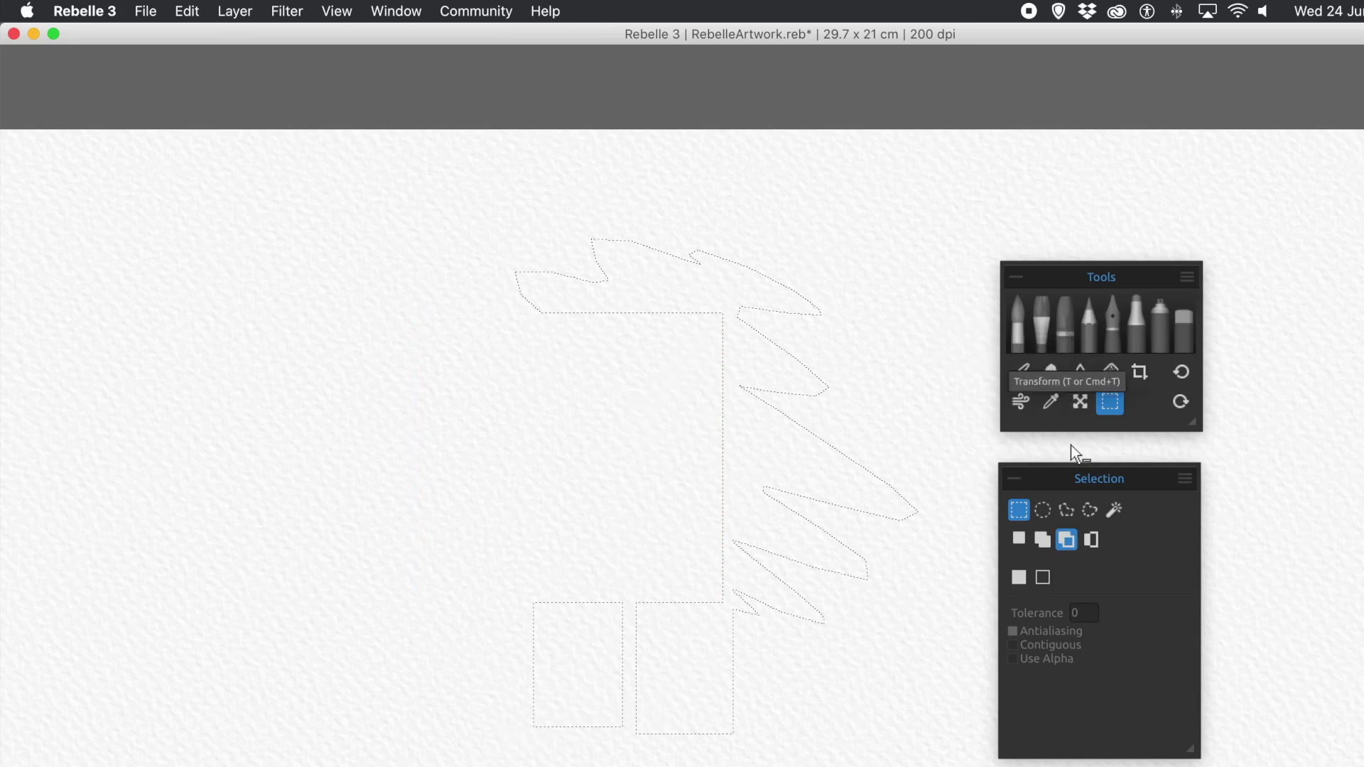
Subtract an ellipse from the lower-left rectangle to notch a curved bite into it.
{"action": "left_click", "coordinate": [1043, 510]}
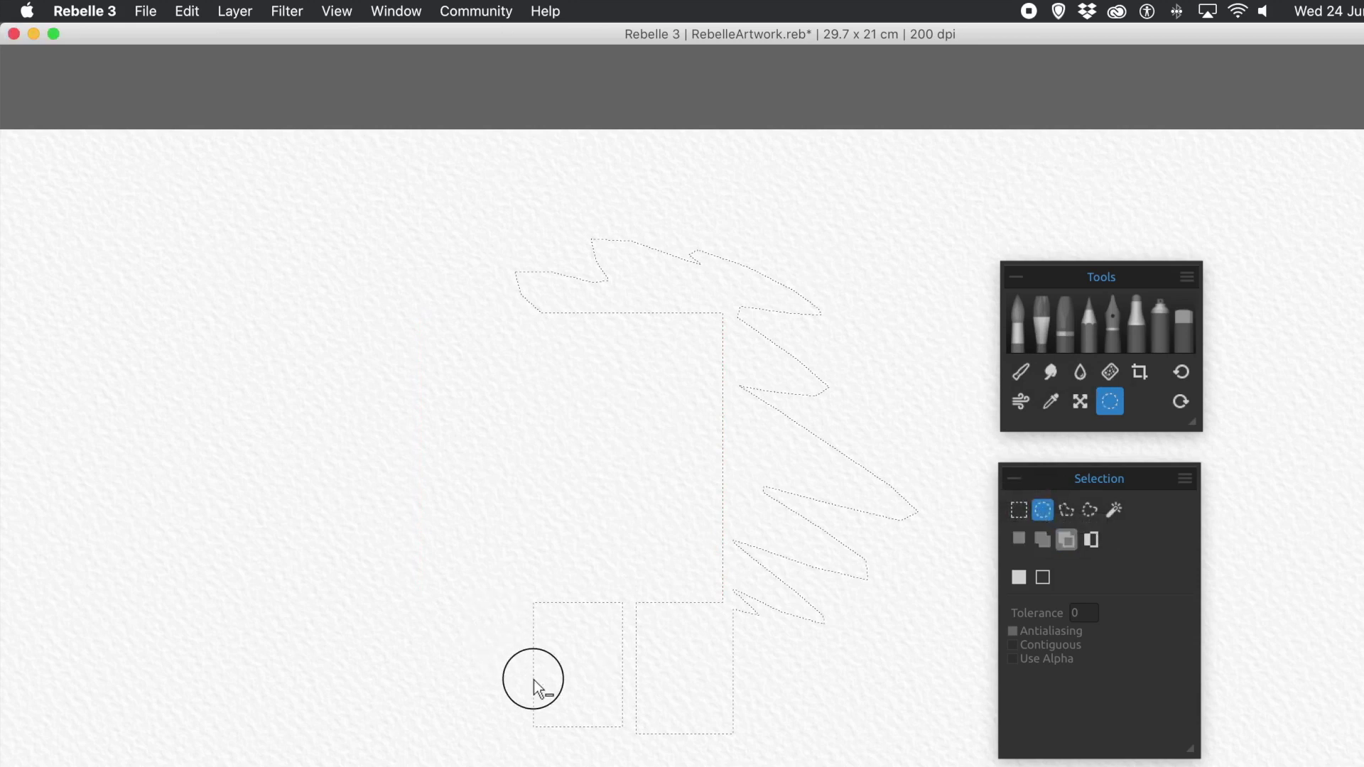
{"action": "left_click_drag", "start_coordinate": [497, 621], "coordinate": [604, 744]}
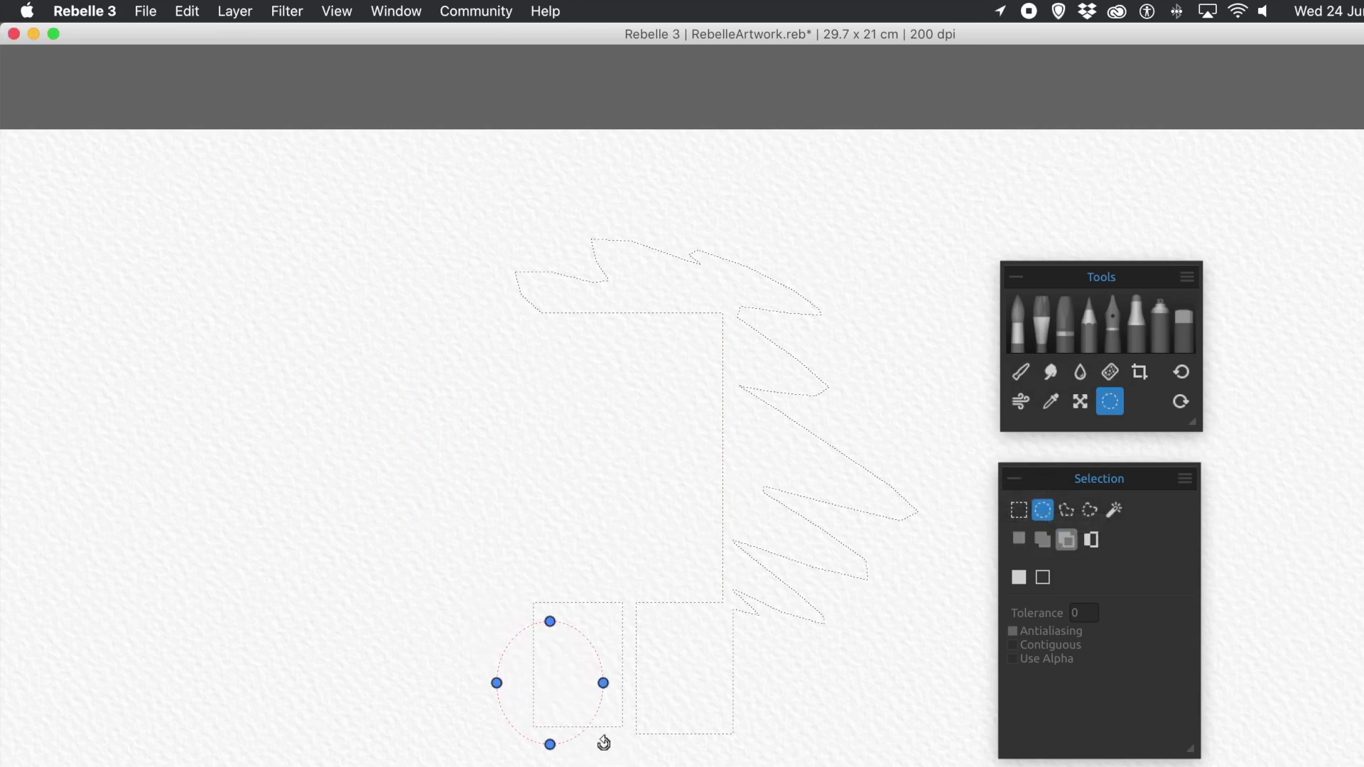
{"action": "key", "text": "Return"}
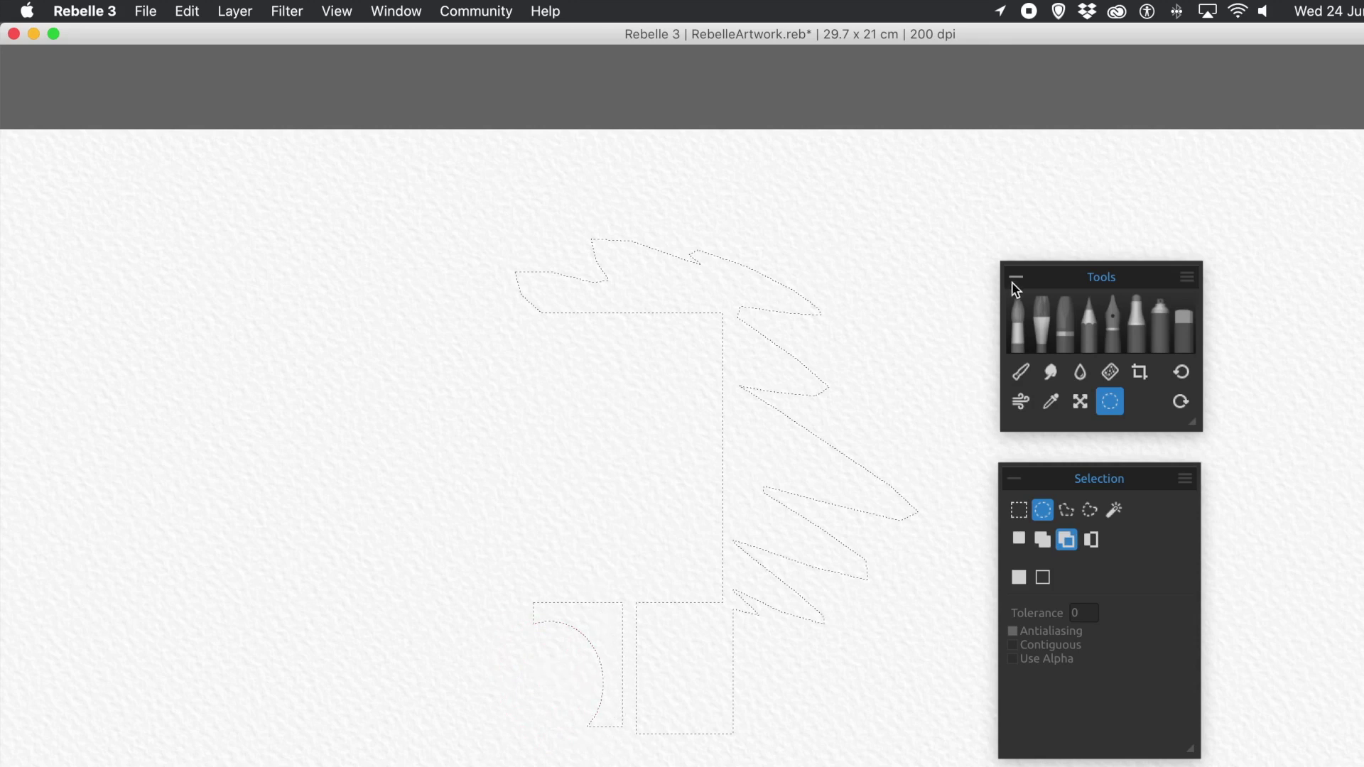
{"action": "left_click", "coordinate": [1021, 312]}
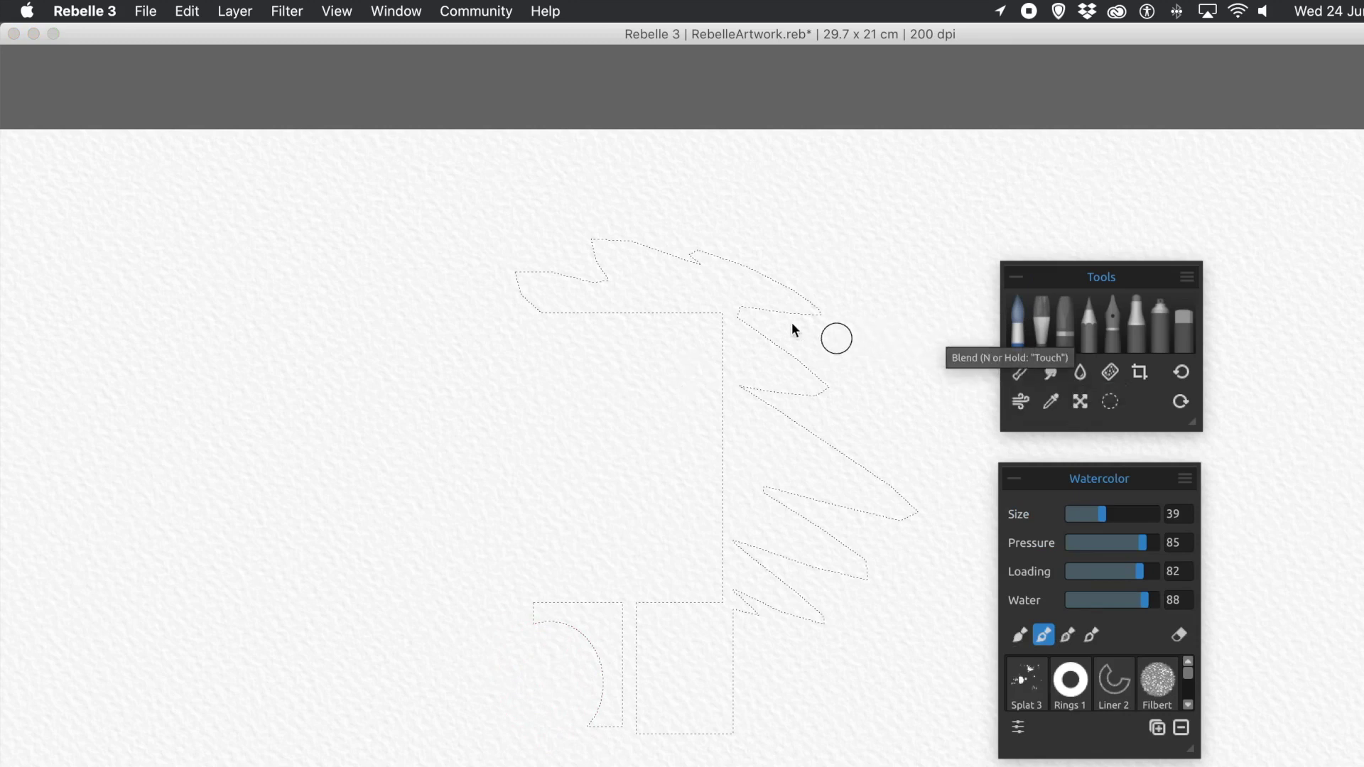
{"action": "mouse_move", "coordinate": [779, 341]}
{"action": "left_mouse_down"}
{"action": "mouse_move", "coordinate": [795, 371]}
{"action": "mouse_move", "coordinate": [729, 350]}
{"action": "mouse_move", "coordinate": [815, 396]}
{"action": "mouse_move", "coordinate": [687, 362]}
{"action": "mouse_move", "coordinate": [834, 429]}
{"action": "mouse_move", "coordinate": [696, 391]}
{"action": "mouse_move", "coordinate": [954, 502]}
{"action": "mouse_move", "coordinate": [669, 405]}
{"action": "mouse_move", "coordinate": [959, 531]}
{"action": "mouse_move", "coordinate": [694, 423]}
{"action": "mouse_move", "coordinate": [956, 547]}
{"action": "mouse_move", "coordinate": [666, 439]}
{"action": "mouse_move", "coordinate": [896, 545]}
{"action": "mouse_move", "coordinate": [678, 477]}
{"action": "mouse_move", "coordinate": [949, 606]}
{"action": "mouse_move", "coordinate": [671, 501]}
{"action": "mouse_move", "coordinate": [876, 604]}
{"action": "mouse_move", "coordinate": [676, 547]}
{"action": "mouse_move", "coordinate": [810, 614]}
{"action": "mouse_move", "coordinate": [684, 597]}
{"action": "mouse_move", "coordinate": [819, 686]}
{"action": "mouse_move", "coordinate": [594, 611]}
{"action": "mouse_move", "coordinate": [758, 702]}
{"action": "mouse_move", "coordinate": [664, 684]}
{"action": "mouse_move", "coordinate": [703, 704]}
{"action": "mouse_move", "coordinate": [540, 663]}
{"action": "mouse_move", "coordinate": [801, 761]}
{"action": "mouse_move", "coordinate": [557, 699]}
{"action": "mouse_move", "coordinate": [677, 759]}
{"action": "left_mouse_up"}
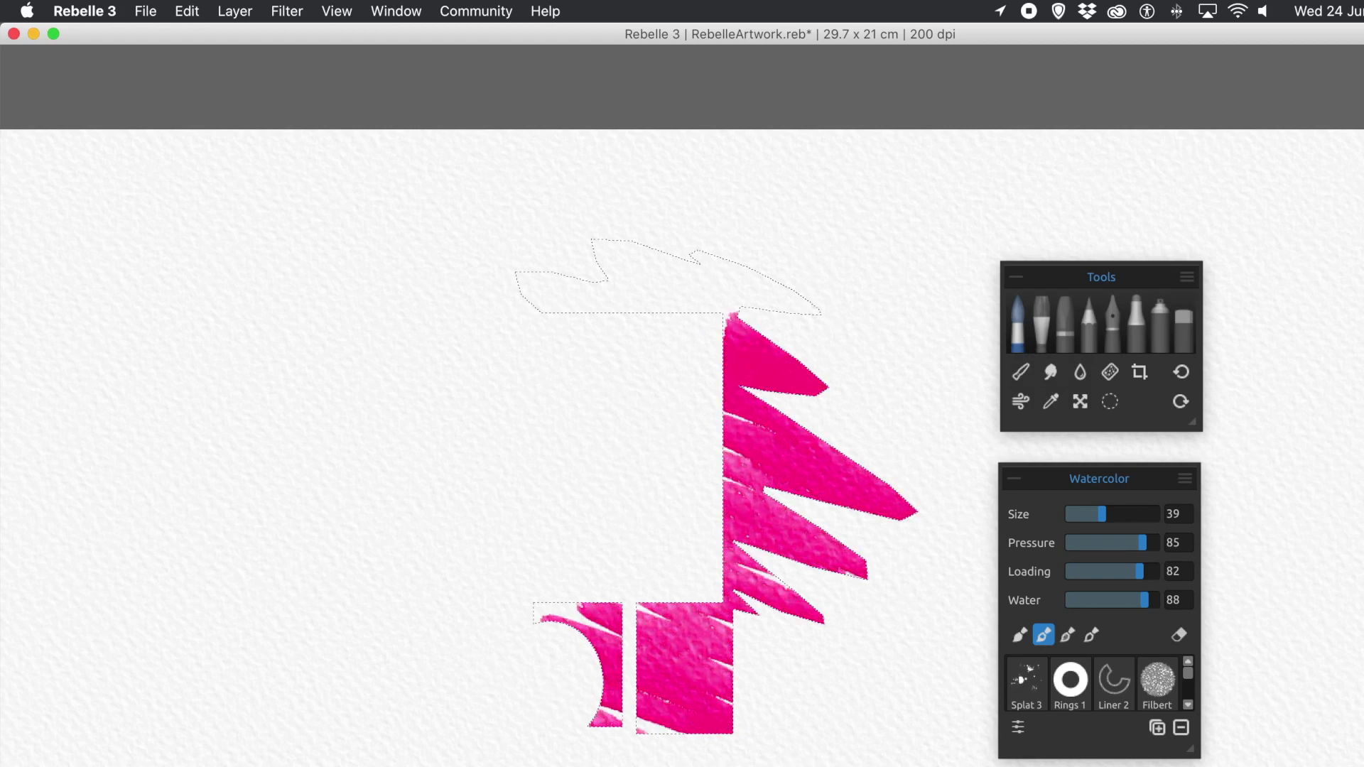
{"action": "key", "text": "super+z"}
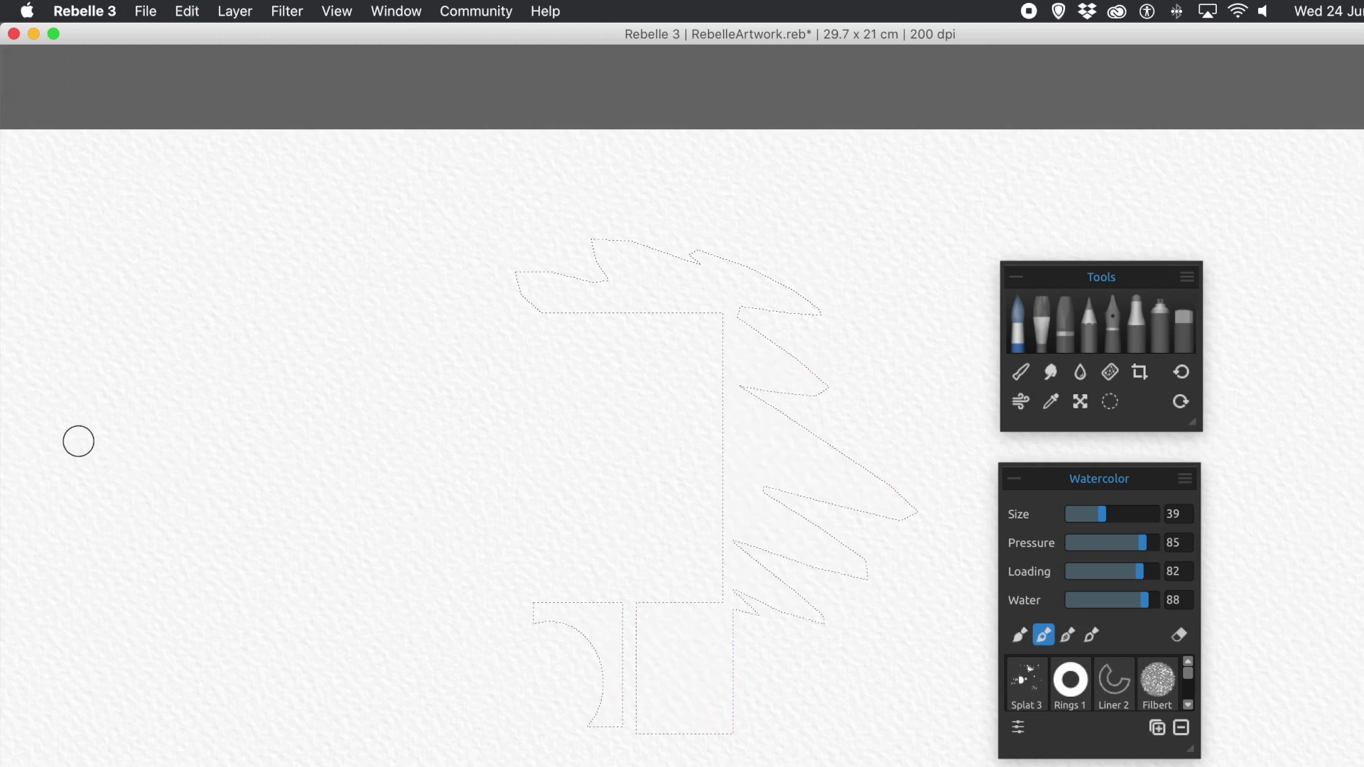
Choose Invert Selection from the Edit menu so the paper around the tree shape is selected.
{"action": "left_click", "coordinate": [185, 13]}
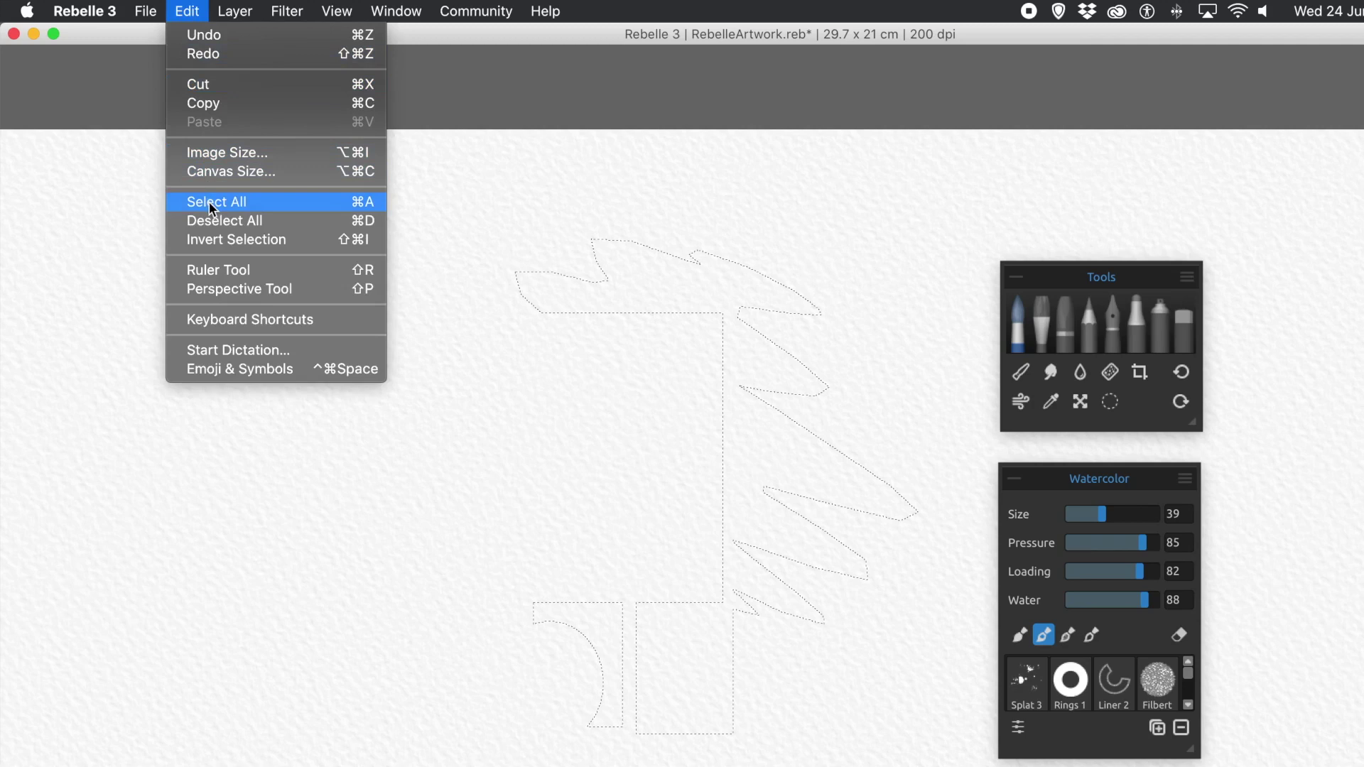
{"action": "left_click", "coordinate": [224, 240]}
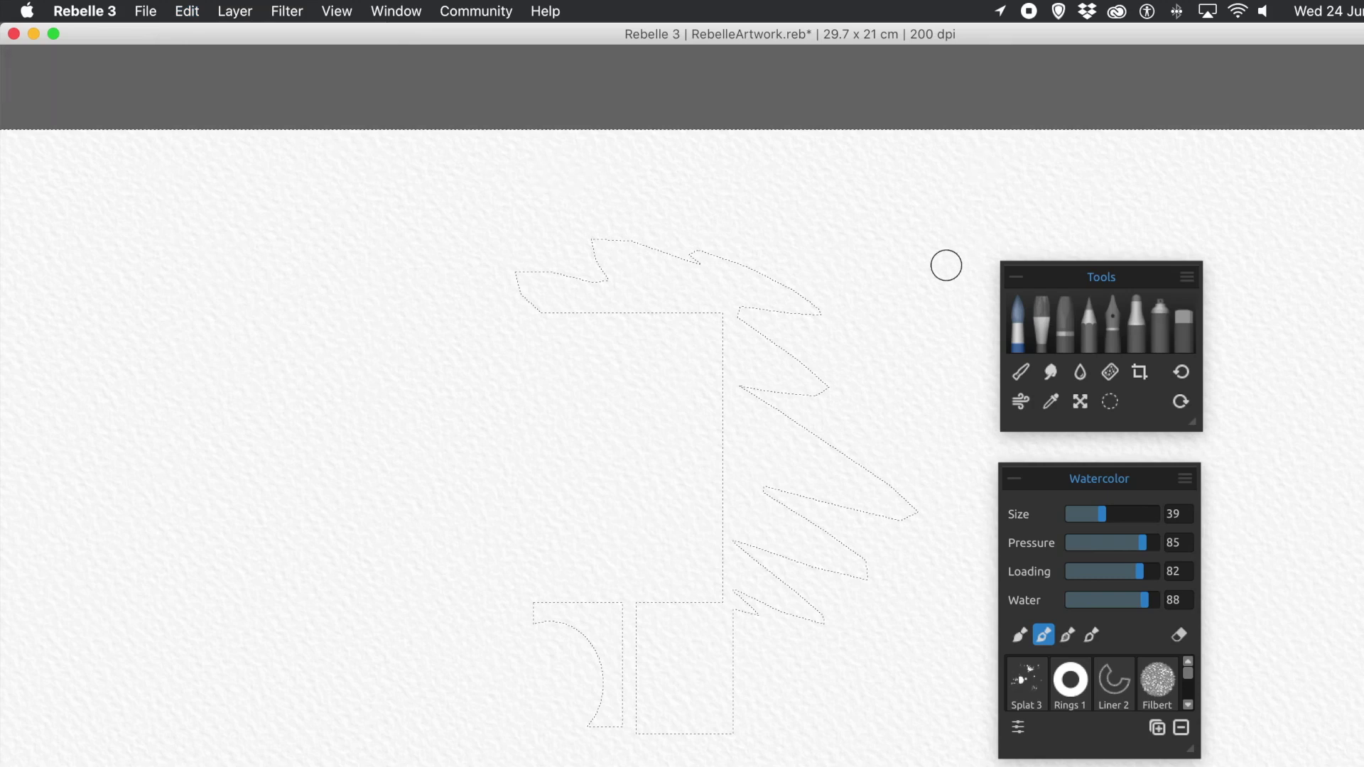
Paint magenta watercolour around the tree shape, then clear the selection.
{"action": "mouse_move", "coordinate": [532, 255]}
{"action": "left_mouse_down"}
{"action": "mouse_move", "coordinate": [580, 264]}
{"action": "mouse_move", "coordinate": [558, 261]}
{"action": "mouse_move", "coordinate": [579, 267]}
{"action": "mouse_move", "coordinate": [511, 208]}
{"action": "mouse_move", "coordinate": [628, 246]}
{"action": "mouse_move", "coordinate": [472, 184]}
{"action": "mouse_move", "coordinate": [666, 248]}
{"action": "mouse_move", "coordinate": [564, 198]}
{"action": "mouse_move", "coordinate": [718, 260]}
{"action": "mouse_move", "coordinate": [664, 238]}
{"action": "mouse_move", "coordinate": [765, 251]}
{"action": "mouse_move", "coordinate": [649, 208]}
{"action": "mouse_move", "coordinate": [904, 297]}
{"action": "mouse_move", "coordinate": [652, 206]}
{"action": "mouse_move", "coordinate": [907, 306]}
{"action": "mouse_move", "coordinate": [682, 248]}
{"action": "mouse_move", "coordinate": [917, 331]}
{"action": "mouse_move", "coordinate": [750, 275]}
{"action": "mouse_move", "coordinate": [882, 341]}
{"action": "mouse_move", "coordinate": [785, 315]}
{"action": "mouse_move", "coordinate": [847, 367]}
{"action": "mouse_move", "coordinate": [683, 316]}
{"action": "mouse_move", "coordinate": [886, 396]}
{"action": "mouse_move", "coordinate": [735, 342]}
{"action": "mouse_move", "coordinate": [922, 444]}
{"action": "mouse_move", "coordinate": [753, 386]}
{"action": "mouse_move", "coordinate": [846, 430]}
{"action": "mouse_move", "coordinate": [756, 400]}
{"action": "mouse_move", "coordinate": [876, 460]}
{"action": "mouse_move", "coordinate": [904, 498]}
{"action": "mouse_move", "coordinate": [855, 492]}
{"action": "mouse_move", "coordinate": [953, 552]}
{"action": "mouse_move", "coordinate": [775, 481]}
{"action": "mouse_move", "coordinate": [934, 563]}
{"action": "mouse_move", "coordinate": [747, 492]}
{"action": "mouse_move", "coordinate": [896, 573]}
{"action": "mouse_move", "coordinate": [745, 504]}
{"action": "mouse_move", "coordinate": [888, 606]}
{"action": "mouse_move", "coordinate": [707, 534]}
{"action": "mouse_move", "coordinate": [877, 634]}
{"action": "mouse_move", "coordinate": [653, 537]}
{"action": "mouse_move", "coordinate": [902, 676]}
{"action": "mouse_move", "coordinate": [615, 584]}
{"action": "mouse_move", "coordinate": [785, 692]}
{"action": "mouse_move", "coordinate": [672, 662]}
{"action": "mouse_move", "coordinate": [686, 679]}
{"action": "mouse_move", "coordinate": [632, 683]}
{"action": "mouse_move", "coordinate": [715, 729]}
{"action": "mouse_move", "coordinate": [557, 675]}
{"action": "mouse_move", "coordinate": [682, 725]}
{"action": "mouse_move", "coordinate": [638, 746]}
{"action": "mouse_move", "coordinate": [671, 760]}
{"action": "mouse_move", "coordinate": [622, 764]}
{"action": "mouse_move", "coordinate": [453, 673]}
{"action": "mouse_move", "coordinate": [594, 652]}
{"action": "mouse_move", "coordinate": [442, 572]}
{"action": "mouse_move", "coordinate": [651, 587]}
{"action": "mouse_move", "coordinate": [658, 574]}
{"action": "mouse_move", "coordinate": [578, 521]}
{"action": "mouse_move", "coordinate": [843, 595]}
{"action": "mouse_move", "coordinate": [629, 480]}
{"action": "mouse_move", "coordinate": [772, 499]}
{"action": "mouse_move", "coordinate": [633, 406]}
{"action": "mouse_move", "coordinate": [802, 480]}
{"action": "mouse_move", "coordinate": [636, 384]}
{"action": "mouse_move", "coordinate": [735, 419]}
{"action": "mouse_move", "coordinate": [704, 377]}
{"action": "mouse_move", "coordinate": [807, 369]}
{"action": "mouse_move", "coordinate": [712, 319]}
{"action": "mouse_move", "coordinate": [548, 313]}
{"action": "mouse_move", "coordinate": [474, 332]}
{"action": "mouse_move", "coordinate": [442, 280]}
{"action": "mouse_move", "coordinate": [581, 280]}
{"action": "mouse_move", "coordinate": [476, 226]}
{"action": "mouse_move", "coordinate": [544, 206]}
{"action": "left_mouse_up"}
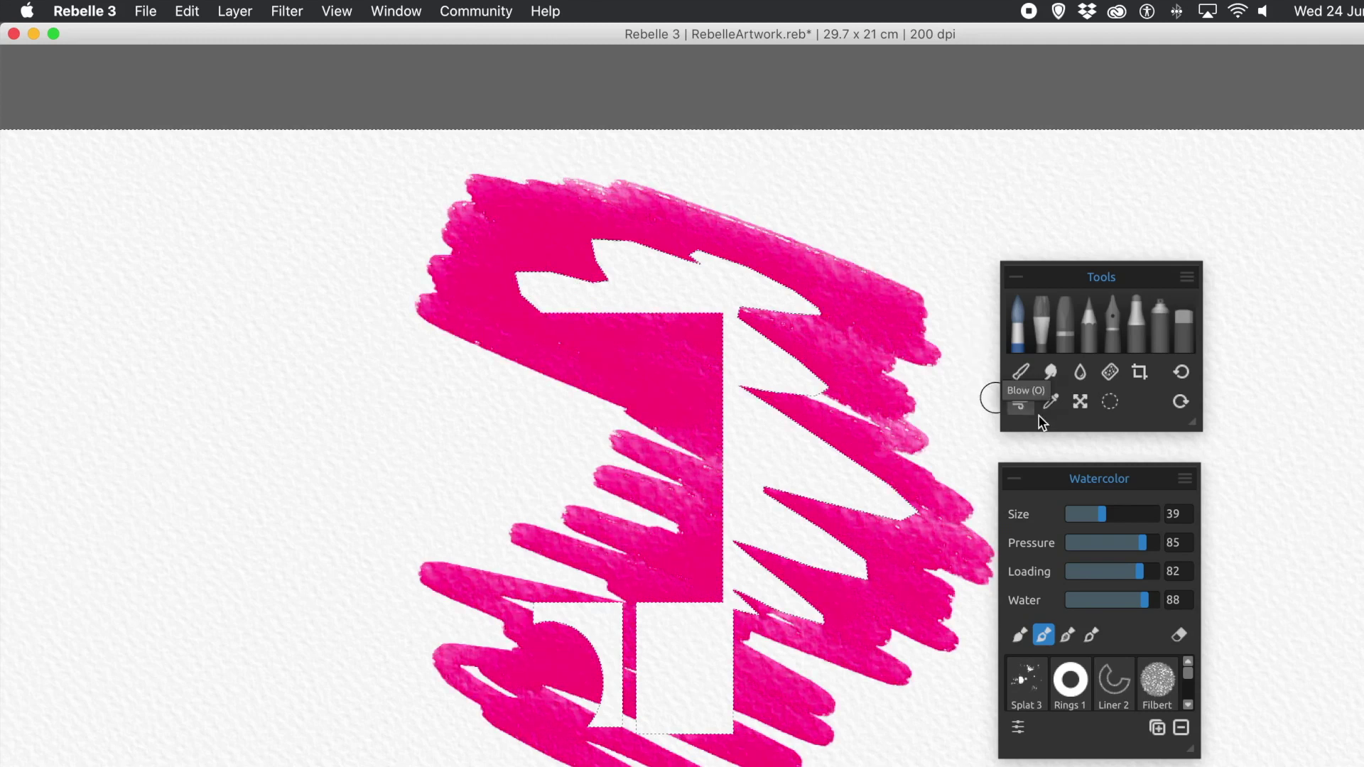
{"action": "left_click", "coordinate": [1111, 406]}
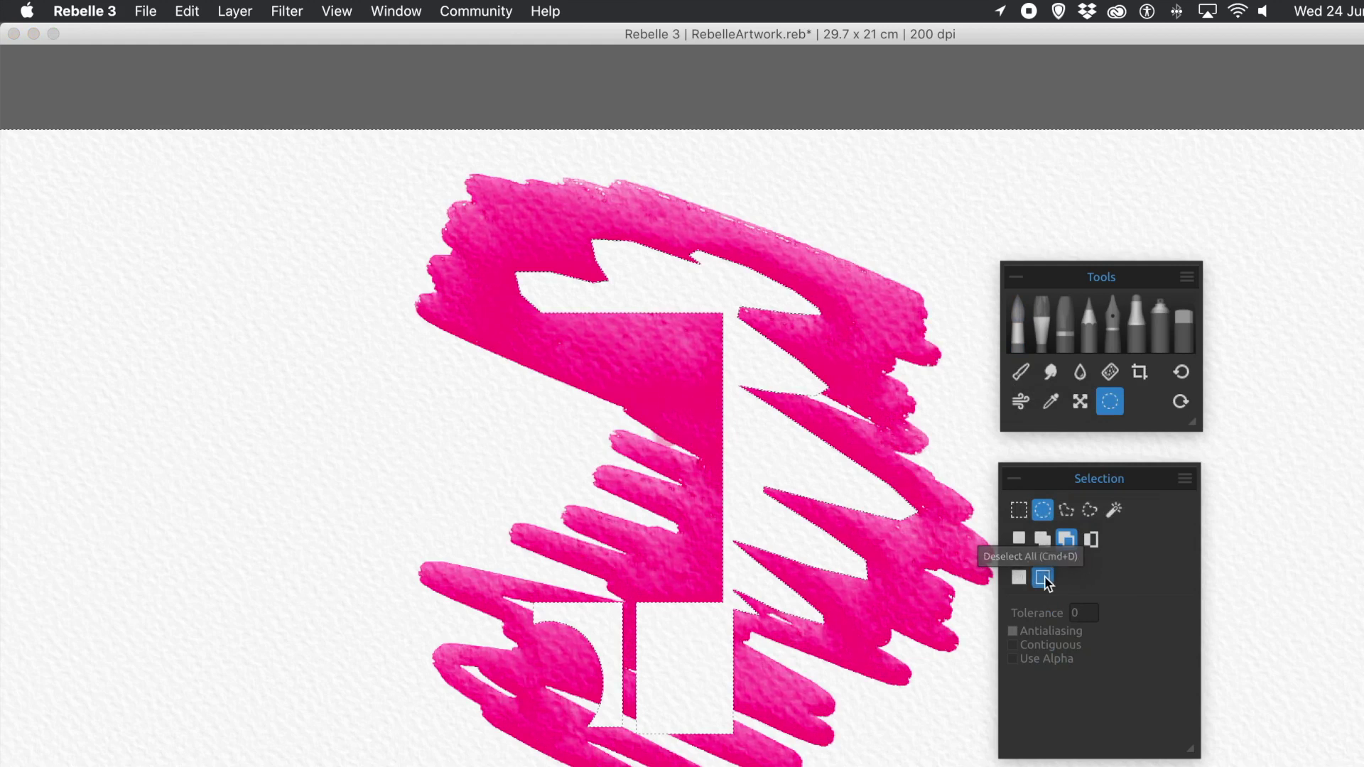
{"action": "left_click", "coordinate": [1043, 577]}
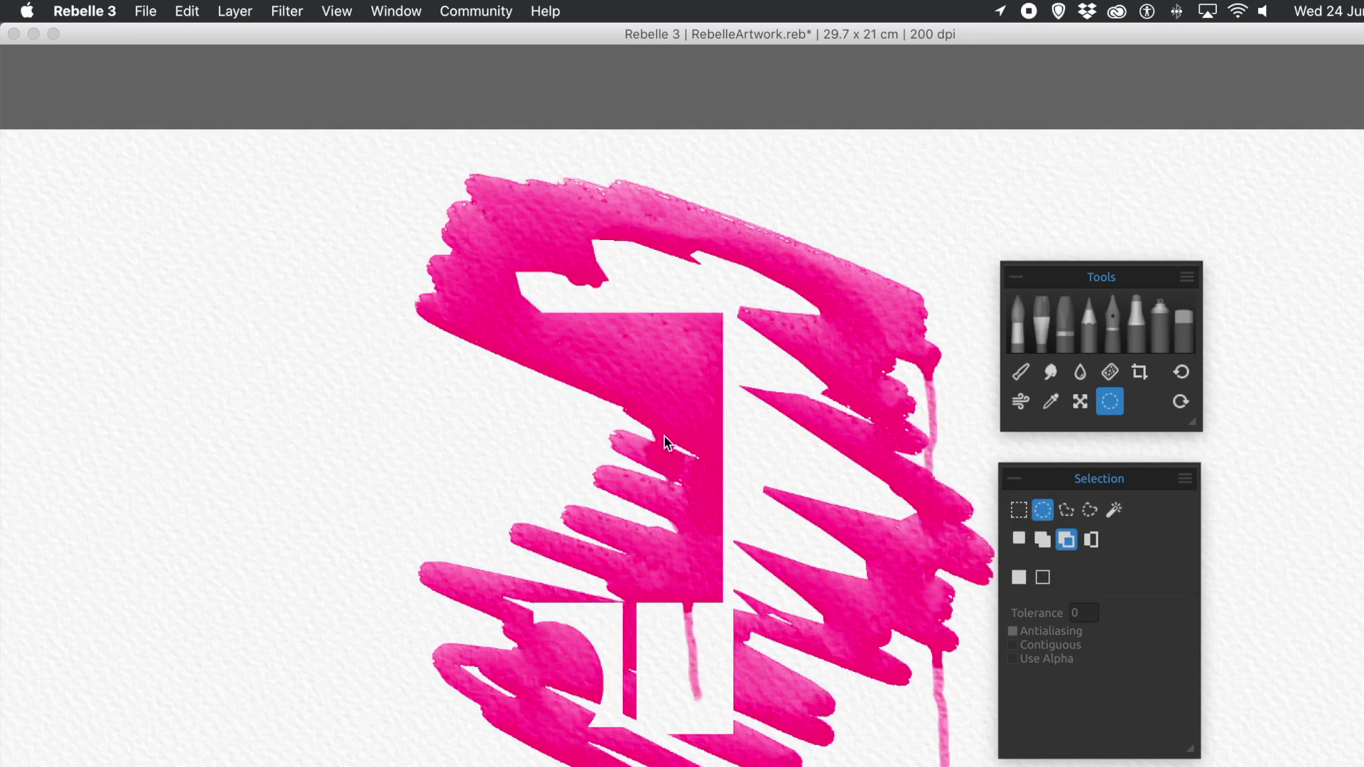
Undo the deselection and the magenta painting, then deselect all to leave blank paper.
{"action": "key", "text": "super+z"}
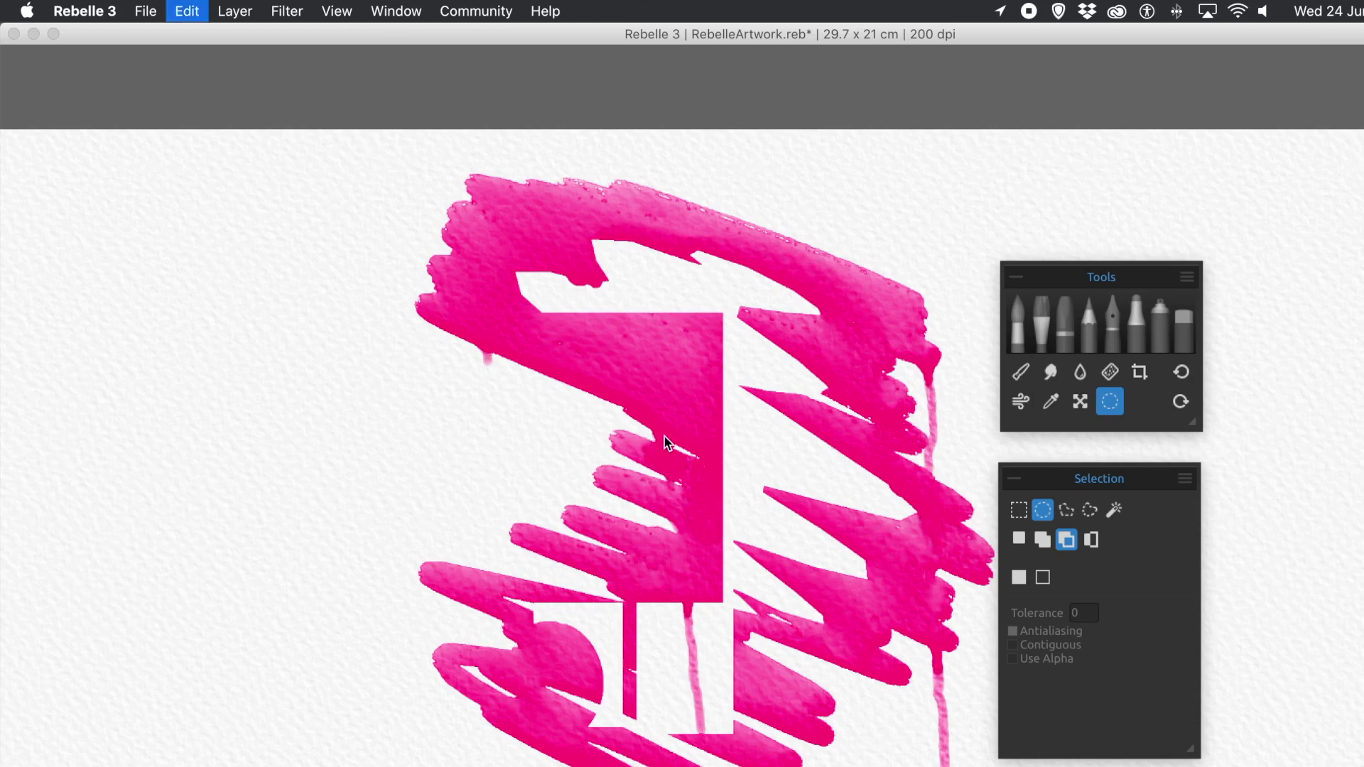
{"action": "key", "text": "super+z"}
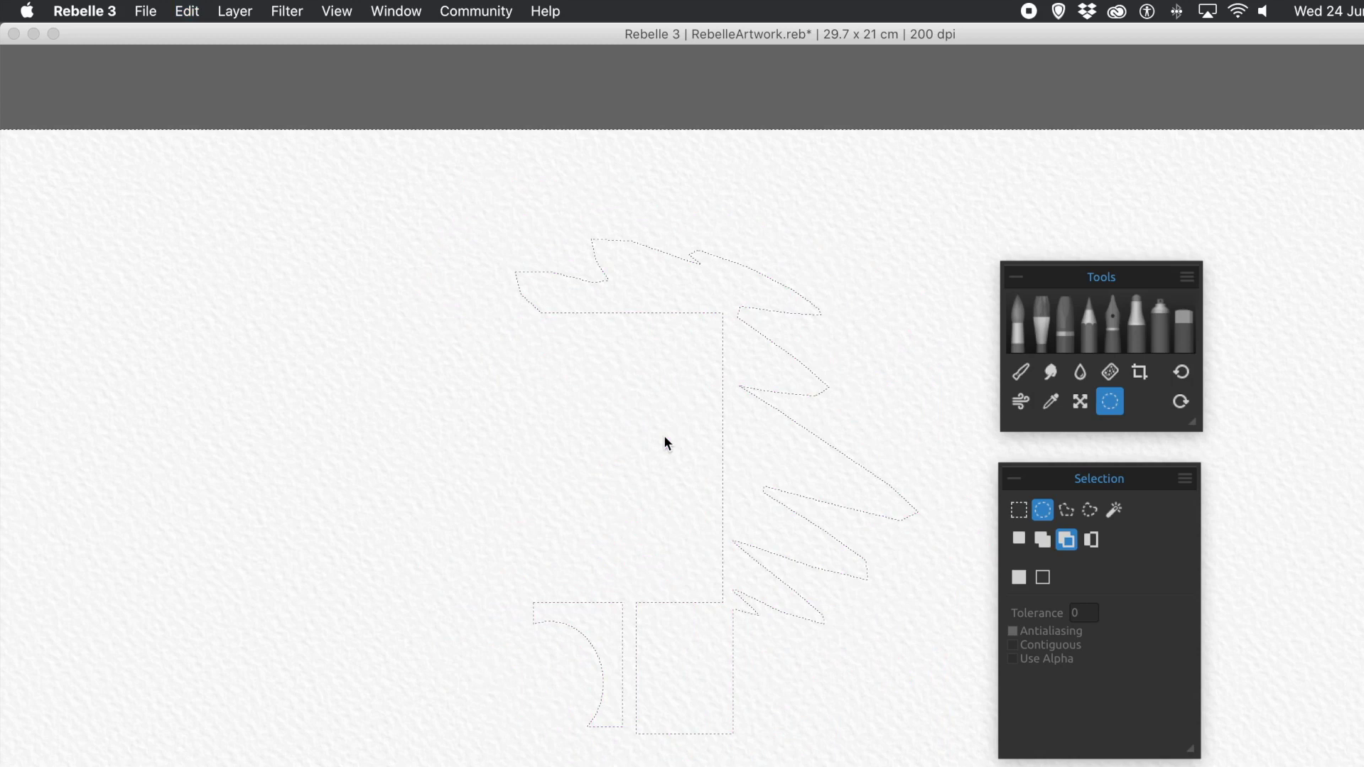
{"action": "left_click", "coordinate": [1041, 577]}
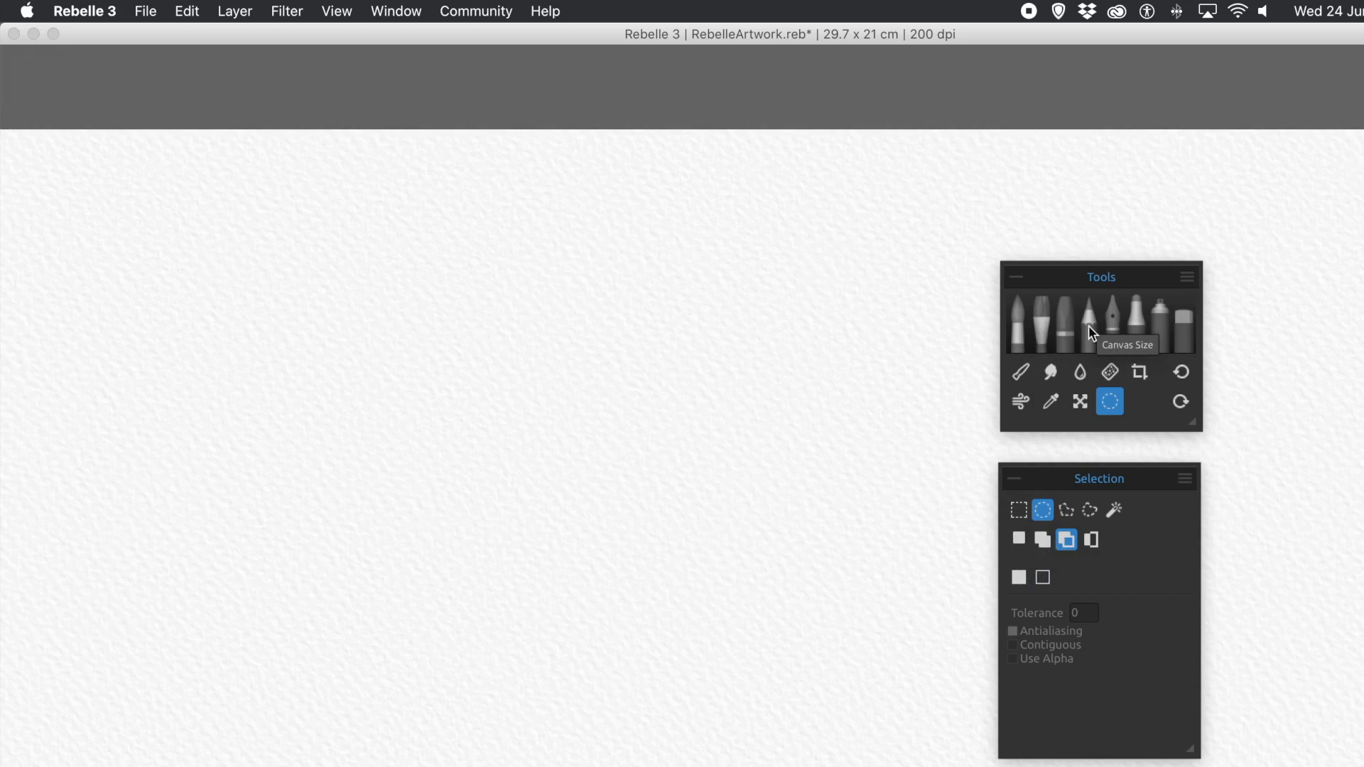
{"action": "left_click", "coordinate": [237, 12]}
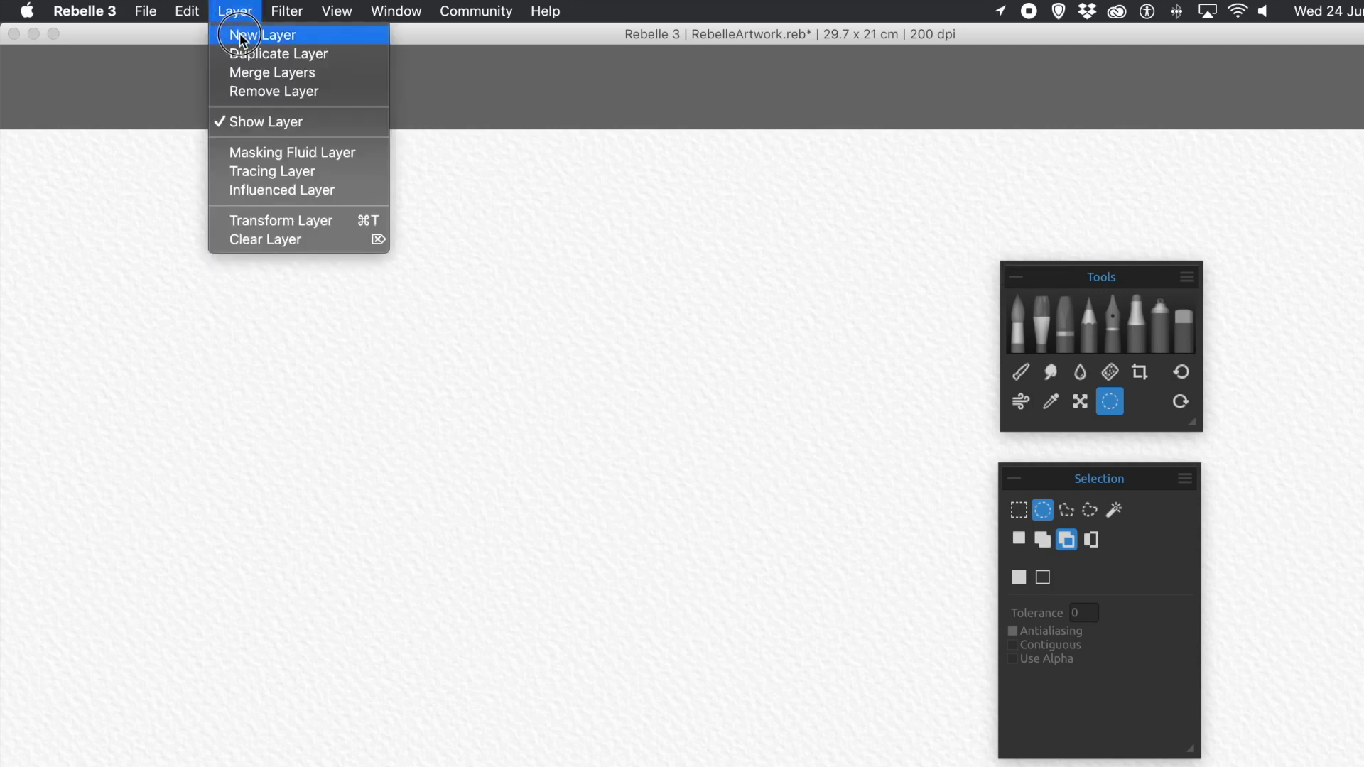
Add a new layer, select a tall rectangle on the left, and set subtract mode.
{"action": "left_click", "coordinate": [240, 35]}
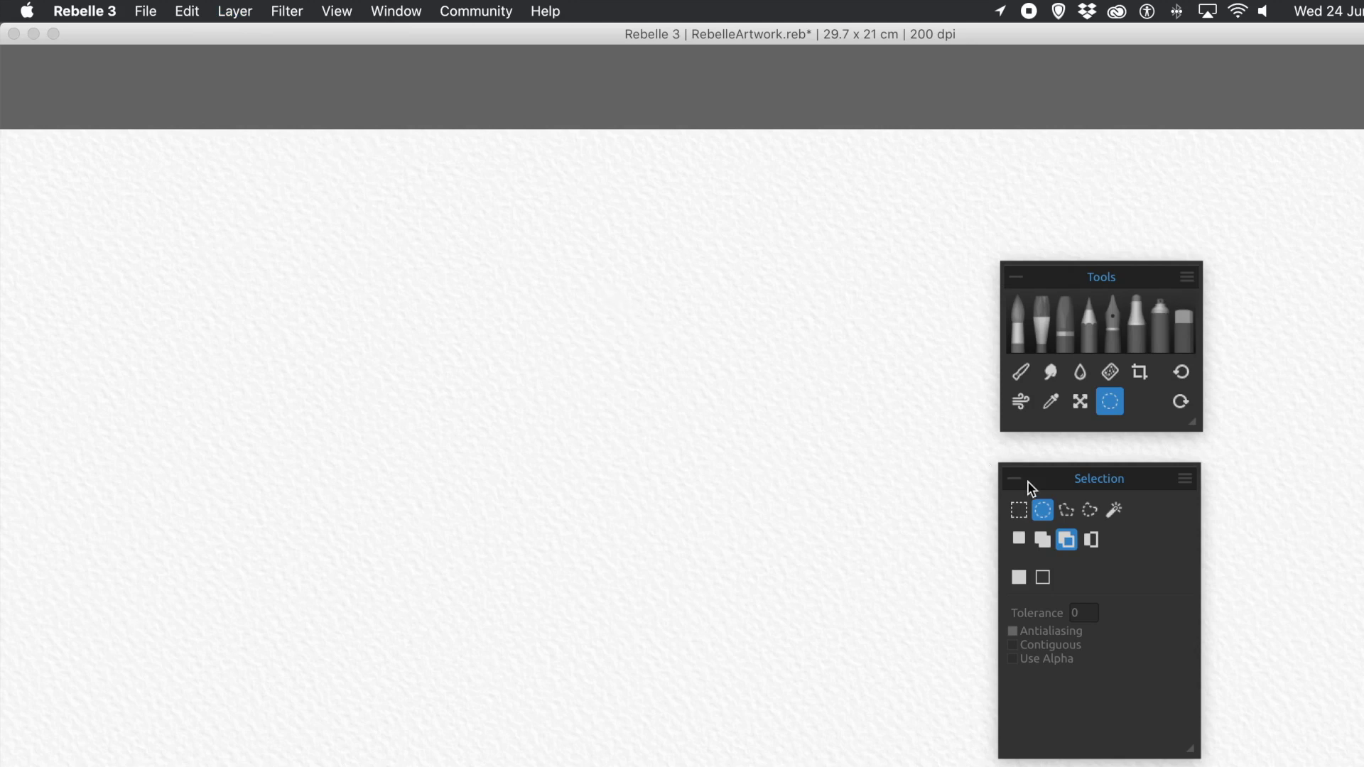
{"action": "left_click", "coordinate": [1019, 511]}
{"action": "left_click_drag", "start_coordinate": [353, 263], "coordinate": [511, 625]}
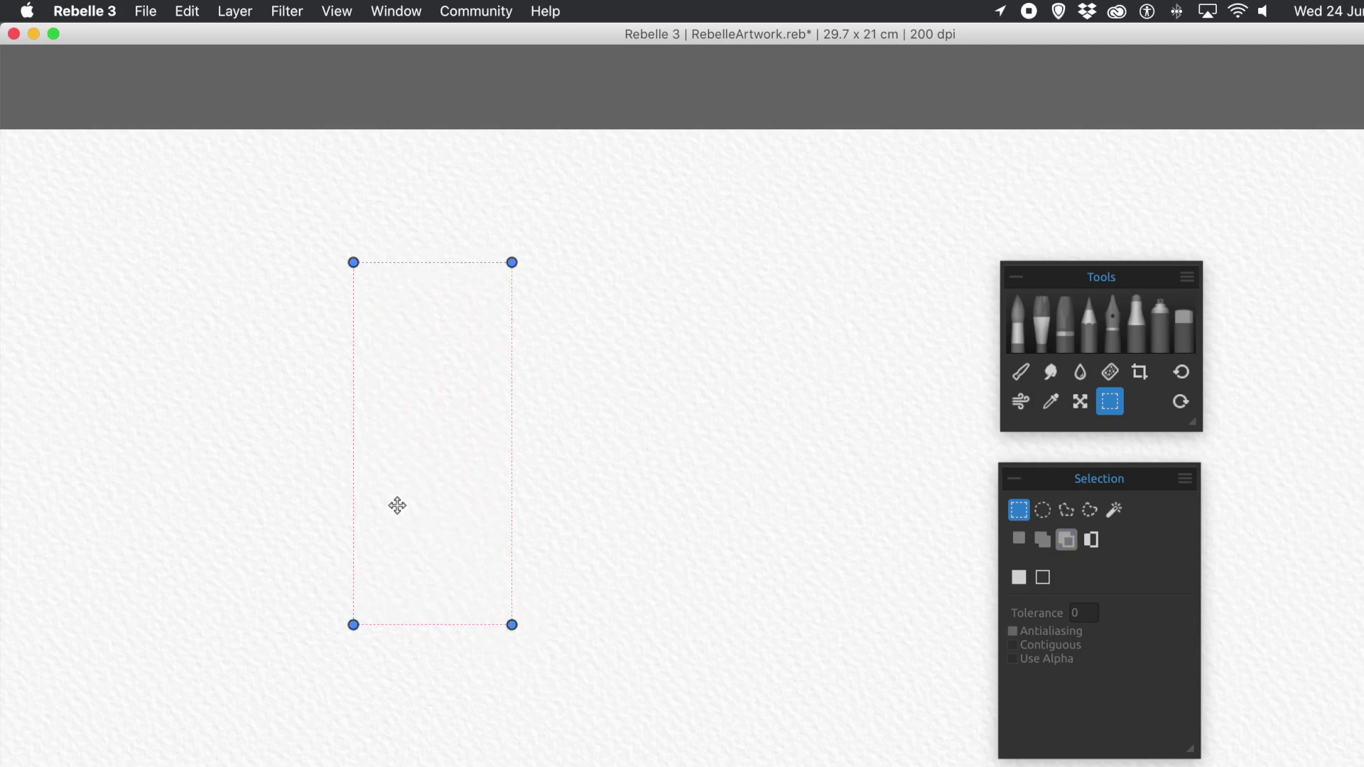
{"action": "key", "text": "alt"}
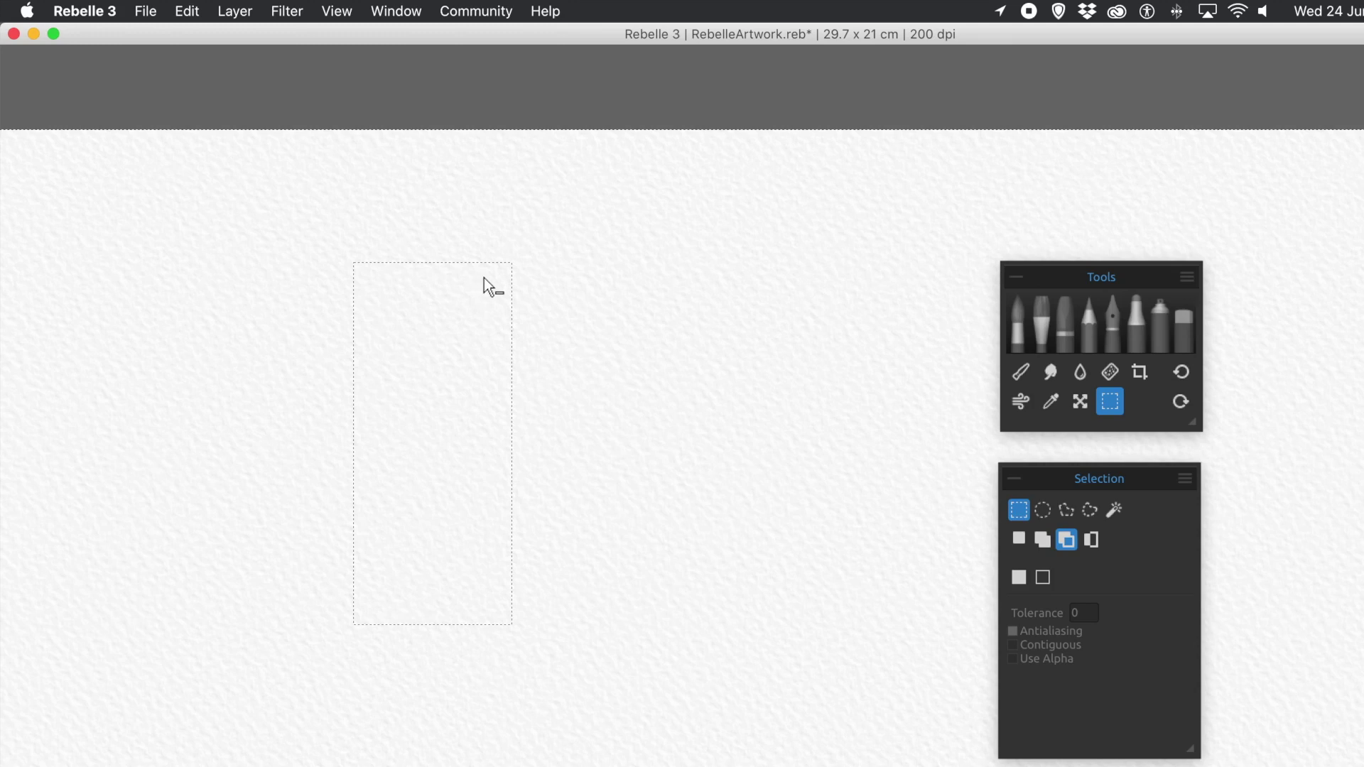
{"action": "left_click", "coordinate": [1019, 321]}
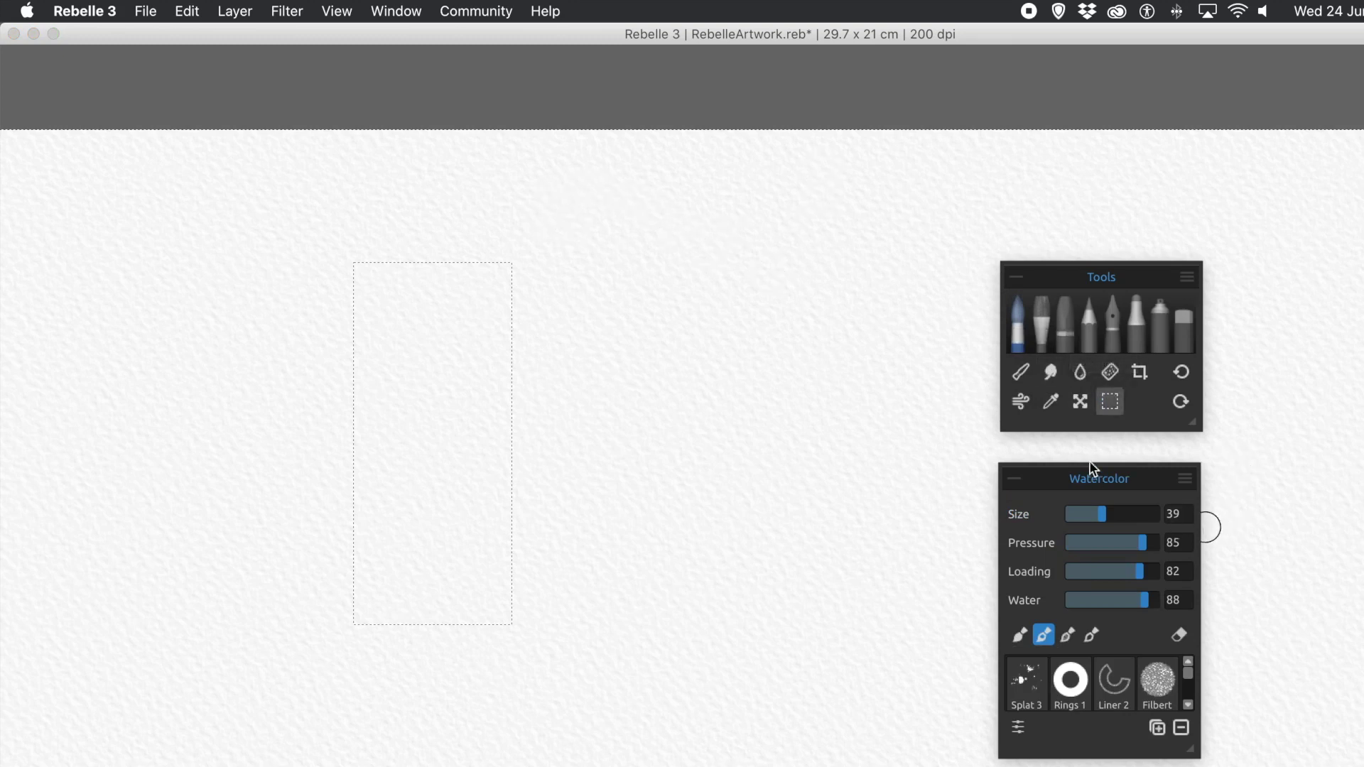
{"action": "left_click", "coordinate": [1109, 405]}
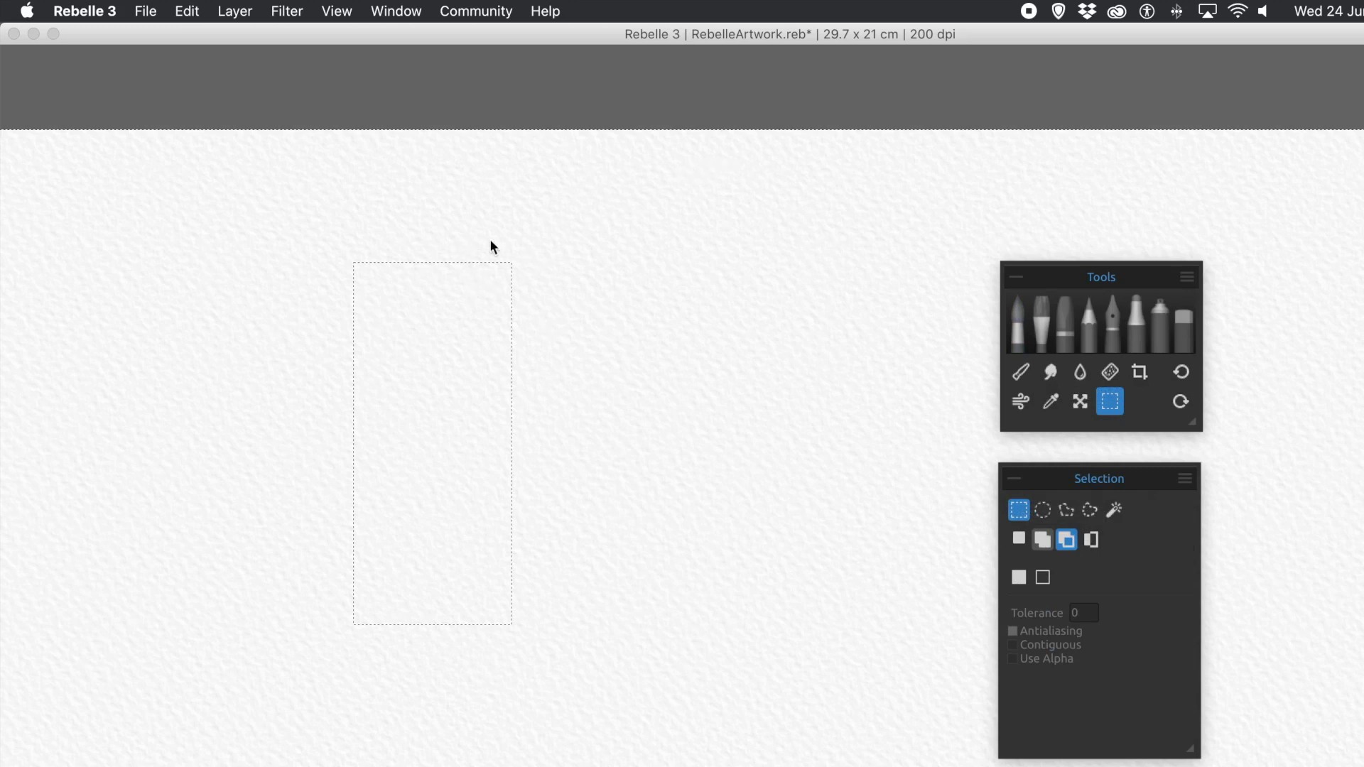
{"action": "left_click", "coordinate": [1016, 320]}
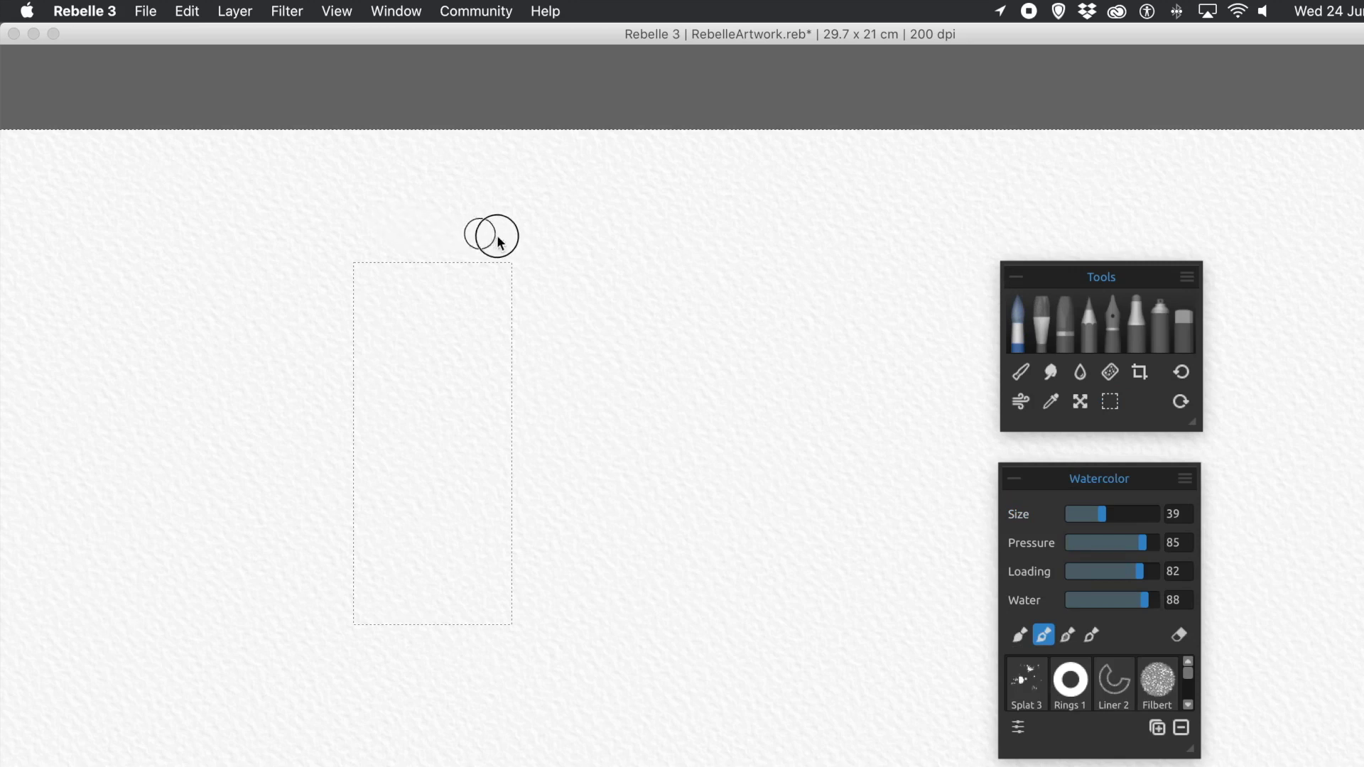
Paint trial pink watercolour strokes around the rectangle, then undo them.
{"action": "mouse_move", "coordinate": [494, 236]}
{"action": "left_mouse_down"}
{"action": "mouse_move", "coordinate": [324, 234]}
{"action": "mouse_move", "coordinate": [416, 272]}
{"action": "mouse_move", "coordinate": [359, 270]}
{"action": "mouse_move", "coordinate": [345, 282]}
{"action": "mouse_move", "coordinate": [376, 300]}
{"action": "mouse_move", "coordinate": [325, 298]}
{"action": "mouse_move", "coordinate": [321, 327]}
{"action": "mouse_move", "coordinate": [389, 380]}
{"action": "mouse_move", "coordinate": [332, 393]}
{"action": "mouse_move", "coordinate": [406, 438]}
{"action": "mouse_move", "coordinate": [341, 416]}
{"action": "mouse_move", "coordinate": [335, 436]}
{"action": "mouse_move", "coordinate": [408, 494]}
{"action": "mouse_move", "coordinate": [315, 485]}
{"action": "mouse_move", "coordinate": [419, 535]}
{"action": "mouse_move", "coordinate": [349, 512]}
{"action": "mouse_move", "coordinate": [334, 551]}
{"action": "mouse_move", "coordinate": [452, 618]}
{"action": "mouse_move", "coordinate": [370, 592]}
{"action": "mouse_move", "coordinate": [376, 622]}
{"action": "mouse_move", "coordinate": [287, 599]}
{"action": "mouse_move", "coordinate": [415, 652]}
{"action": "mouse_move", "coordinate": [468, 632]}
{"action": "mouse_move", "coordinate": [485, 605]}
{"action": "mouse_move", "coordinate": [560, 622]}
{"action": "mouse_move", "coordinate": [565, 605]}
{"action": "mouse_move", "coordinate": [463, 545]}
{"action": "mouse_move", "coordinate": [506, 543]}
{"action": "mouse_move", "coordinate": [523, 526]}
{"action": "mouse_move", "coordinate": [455, 484]}
{"action": "mouse_move", "coordinate": [545, 472]}
{"action": "mouse_move", "coordinate": [490, 405]}
{"action": "mouse_move", "coordinate": [549, 405]}
{"action": "mouse_move", "coordinate": [487, 348]}
{"action": "mouse_move", "coordinate": [502, 335]}
{"action": "mouse_move", "coordinate": [456, 260]}
{"action": "left_mouse_up"}
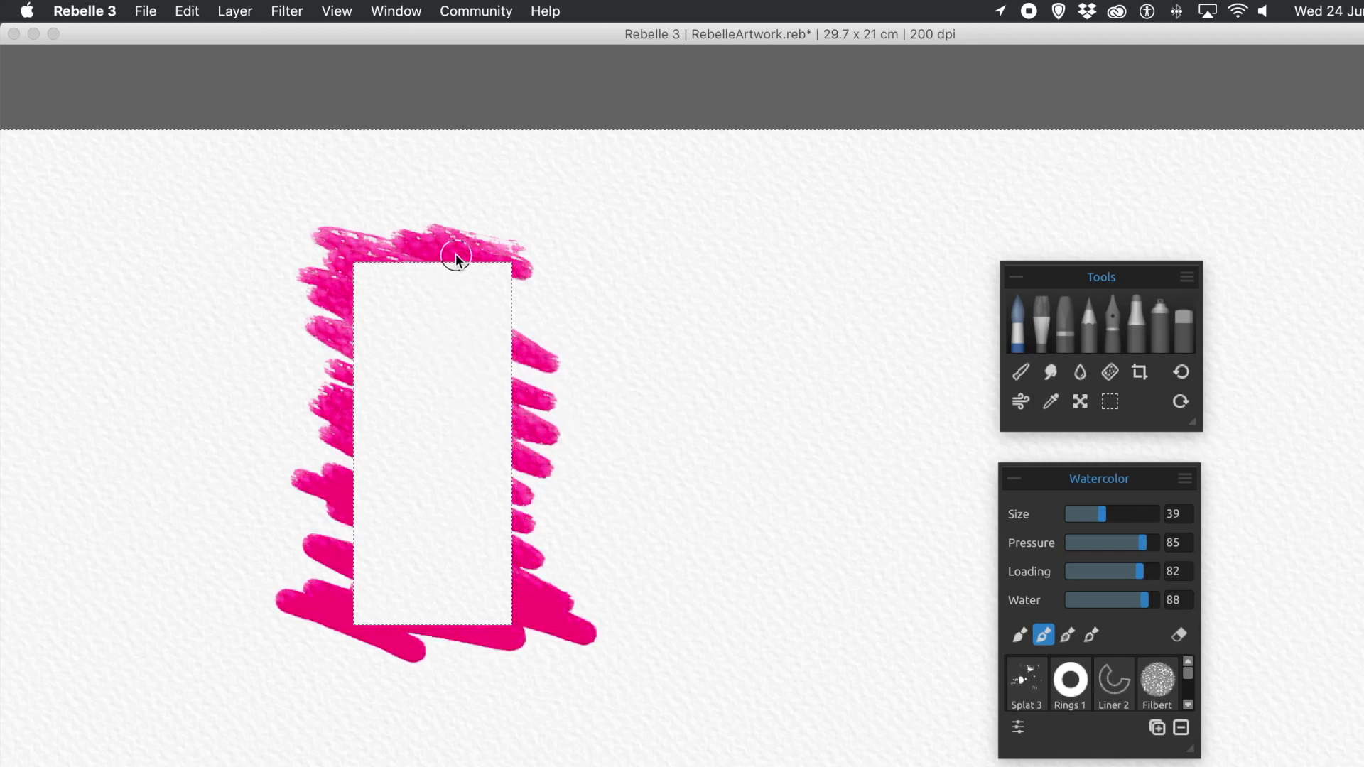
{"action": "key", "text": "super+z"}
{"action": "key", "text": "super+z"}
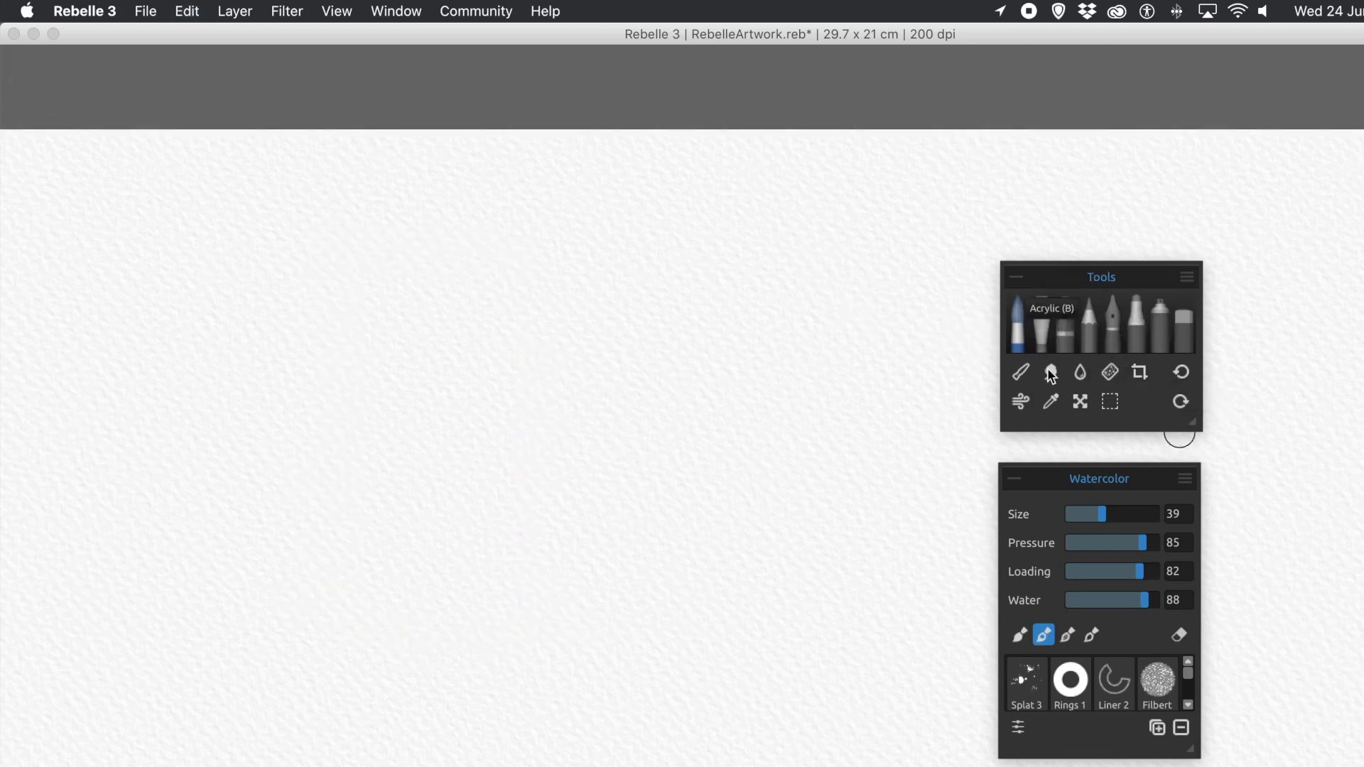
{"action": "left_click", "coordinate": [1110, 403]}
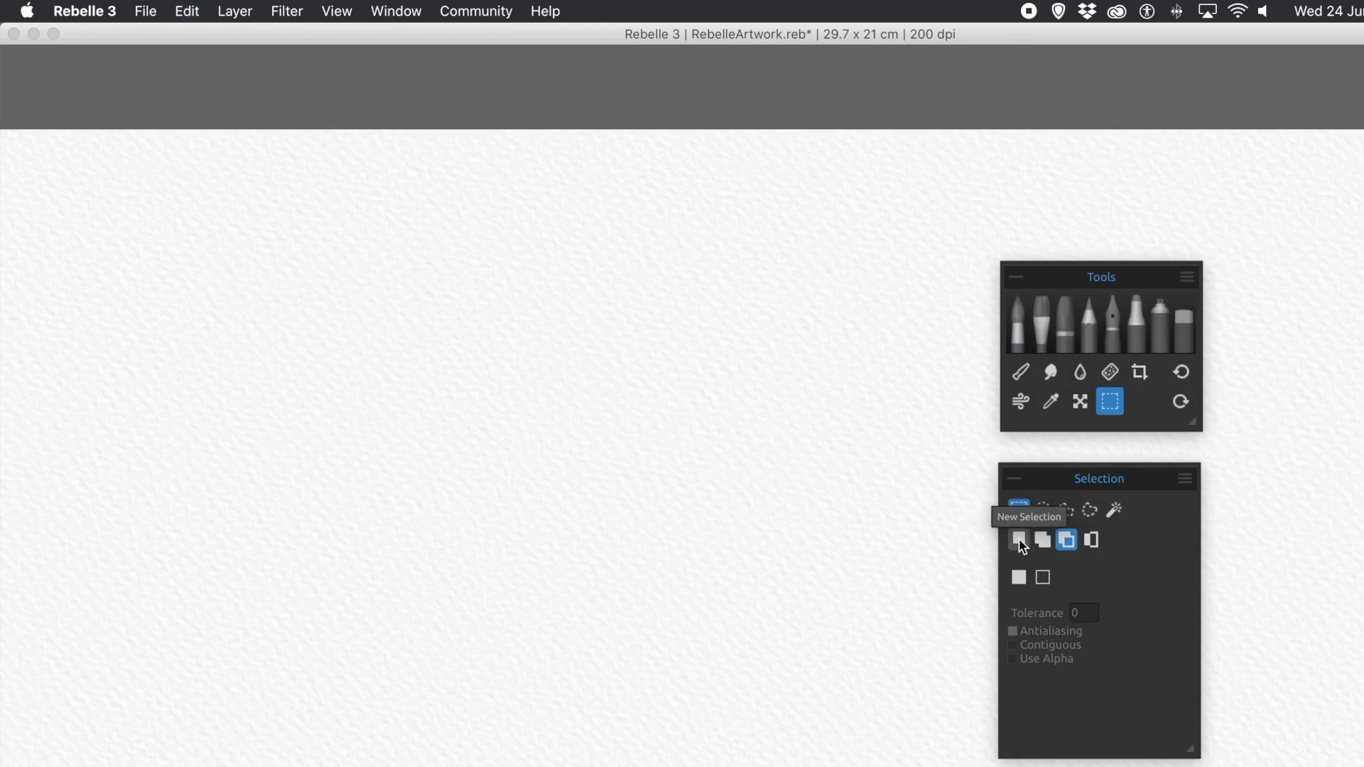
Make a fresh tall rectangle selection and fill it with diagonal pink watercolour strokes.
{"action": "left_click", "coordinate": [1018, 540]}
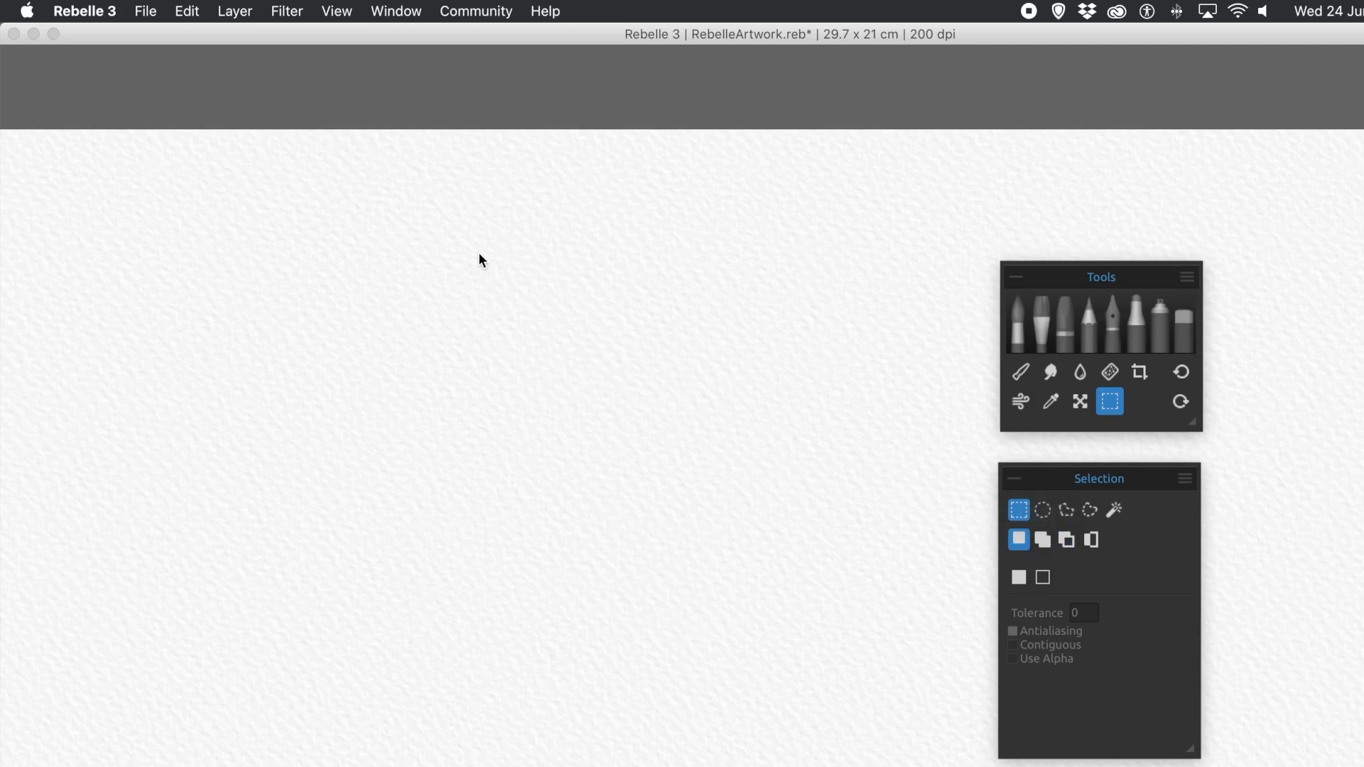
{"action": "left_click_drag", "start_coordinate": [479, 253], "coordinate": [643, 646]}
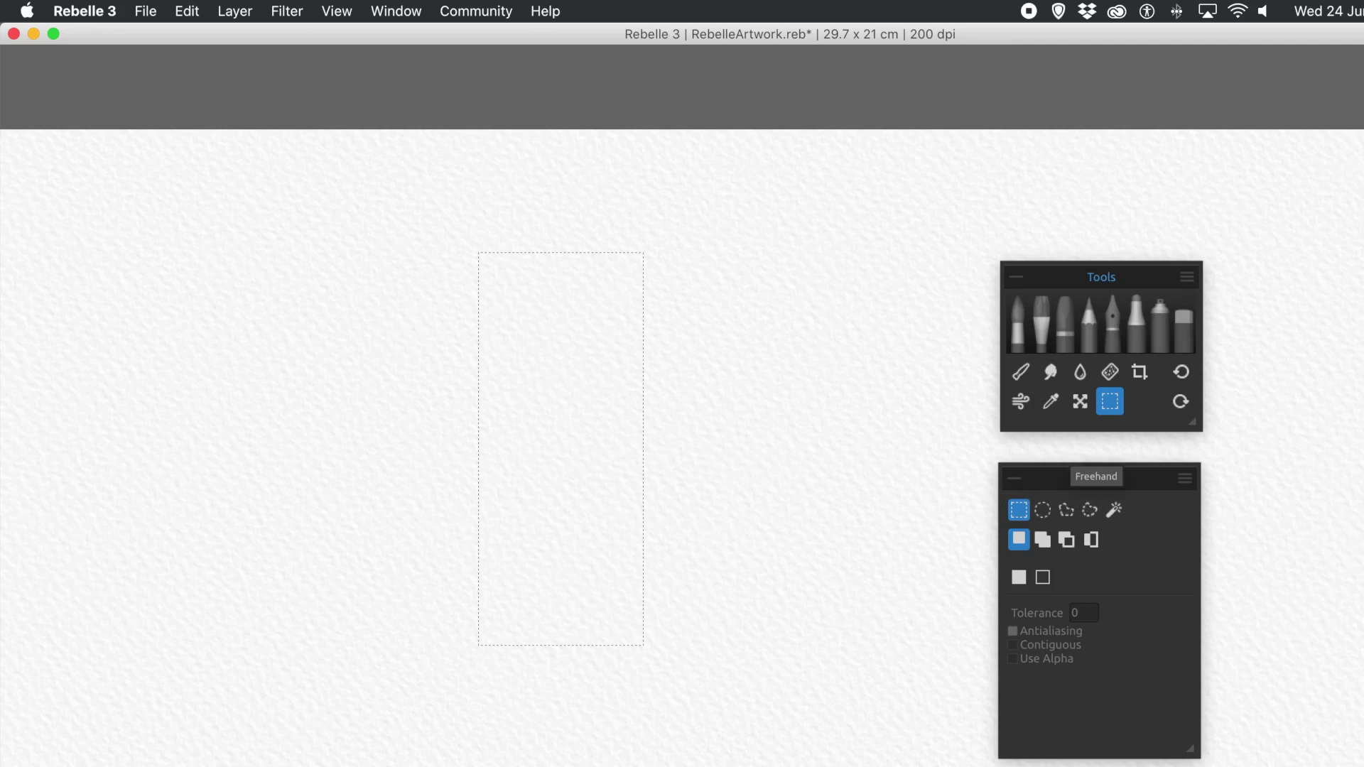
{"action": "left_click", "coordinate": [1020, 328]}
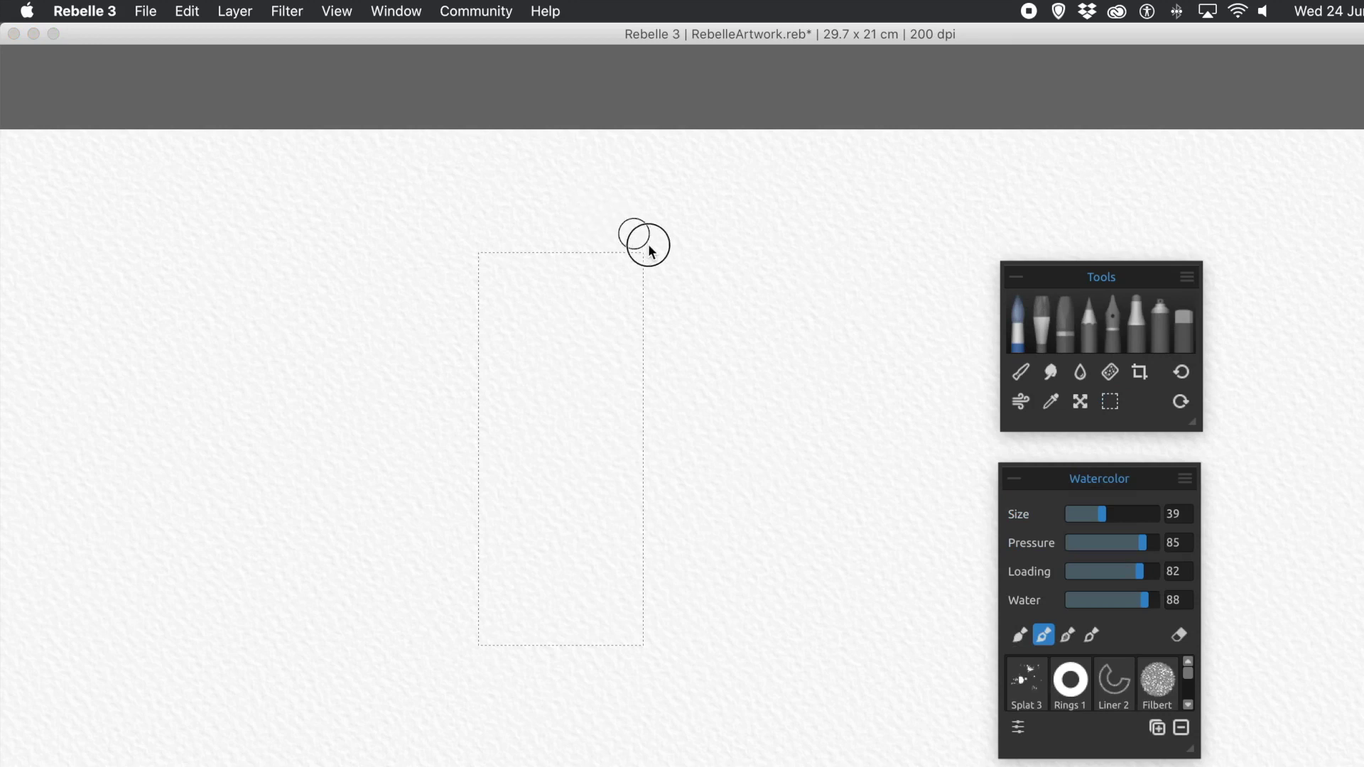
{"action": "mouse_move", "coordinate": [616, 247]}
{"action": "left_mouse_down"}
{"action": "mouse_move", "coordinate": [671, 294]}
{"action": "mouse_move", "coordinate": [520, 242]}
{"action": "mouse_move", "coordinate": [621, 293]}
{"action": "mouse_move", "coordinate": [466, 238]}
{"action": "mouse_move", "coordinate": [649, 319]}
{"action": "mouse_move", "coordinate": [547, 282]}
{"action": "mouse_move", "coordinate": [648, 334]}
{"action": "mouse_move", "coordinate": [577, 318]}
{"action": "mouse_move", "coordinate": [631, 359]}
{"action": "mouse_move", "coordinate": [570, 338]}
{"action": "mouse_move", "coordinate": [641, 389]}
{"action": "mouse_move", "coordinate": [552, 372]}
{"action": "mouse_move", "coordinate": [676, 438]}
{"action": "mouse_move", "coordinate": [514, 385]}
{"action": "mouse_move", "coordinate": [719, 488]}
{"action": "mouse_move", "coordinate": [496, 402]}
{"action": "mouse_move", "coordinate": [703, 510]}
{"action": "mouse_move", "coordinate": [451, 415]}
{"action": "mouse_move", "coordinate": [670, 541]}
{"action": "mouse_move", "coordinate": [499, 482]}
{"action": "mouse_move", "coordinate": [646, 579]}
{"action": "mouse_move", "coordinate": [546, 542]}
{"action": "mouse_move", "coordinate": [599, 588]}
{"action": "mouse_move", "coordinate": [544, 584]}
{"action": "mouse_move", "coordinate": [562, 637]}
{"action": "mouse_move", "coordinate": [459, 609]}
{"action": "mouse_move", "coordinate": [551, 685]}
{"action": "left_mouse_up"}
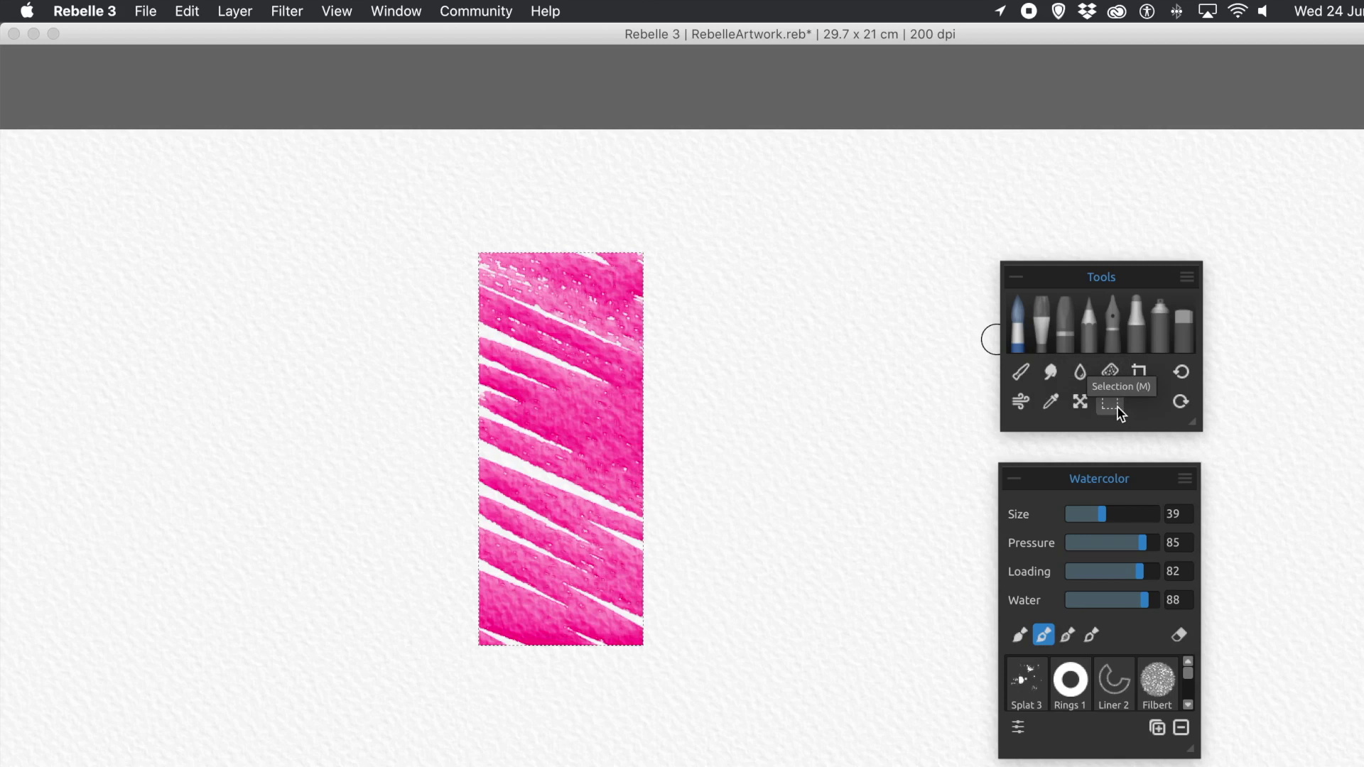
Clear the selection and move the pink rectangle up and to the left.
{"action": "left_click", "coordinate": [1115, 408]}
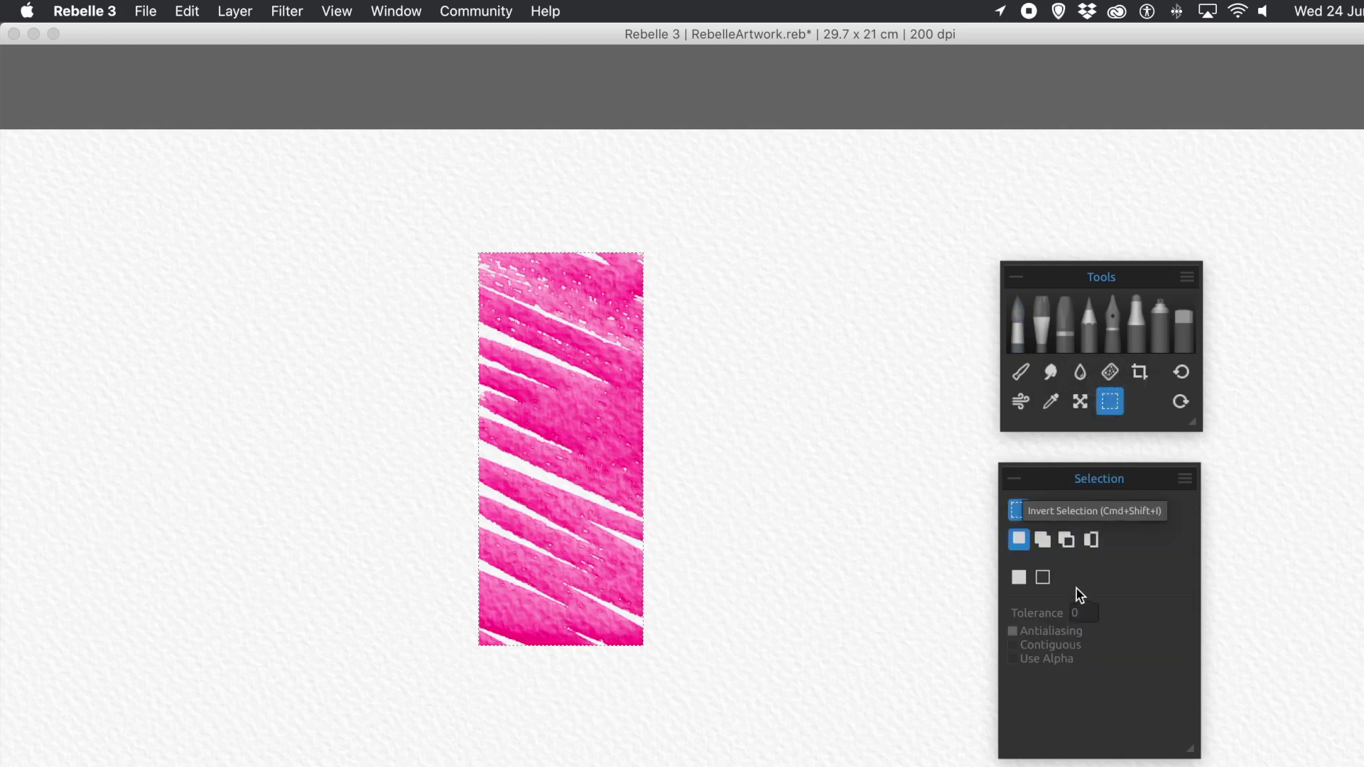
{"action": "left_click", "coordinate": [1043, 579]}
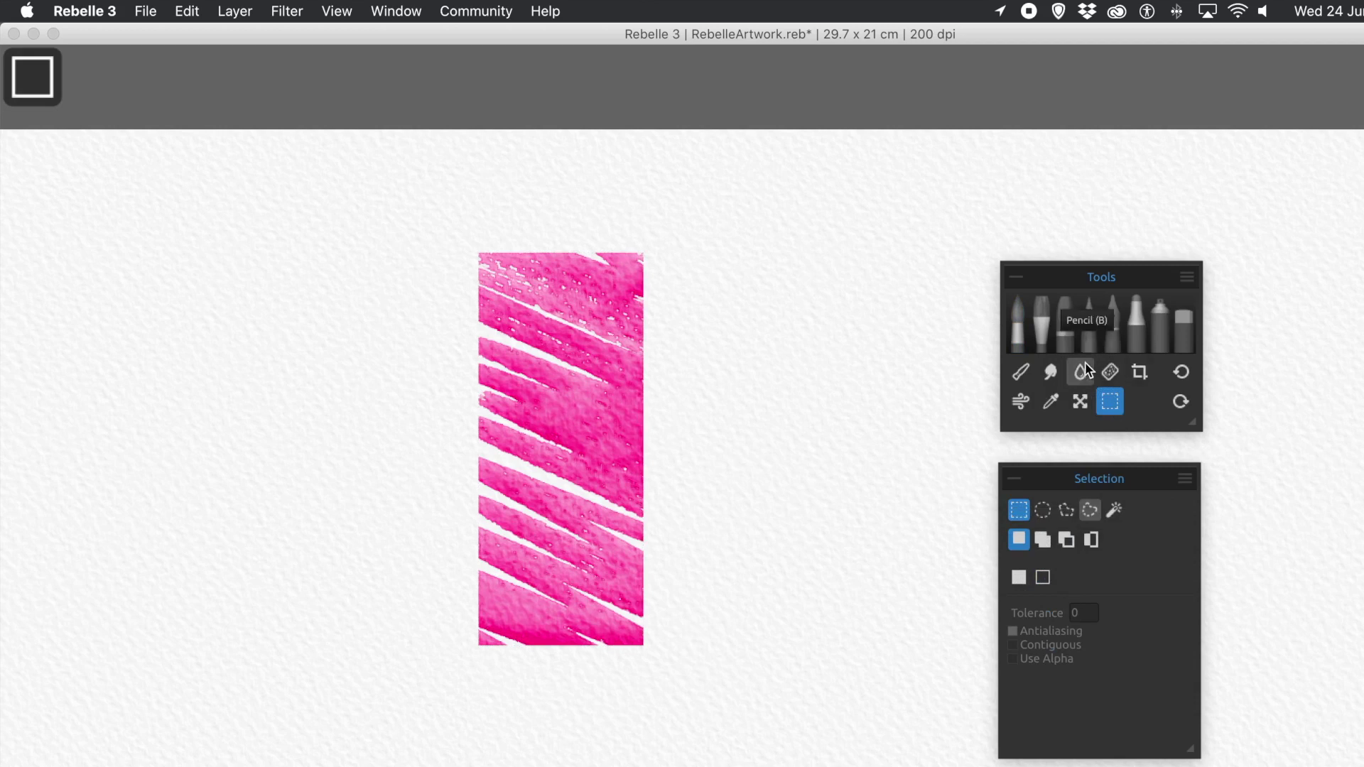
{"action": "left_click", "coordinate": [1081, 402]}
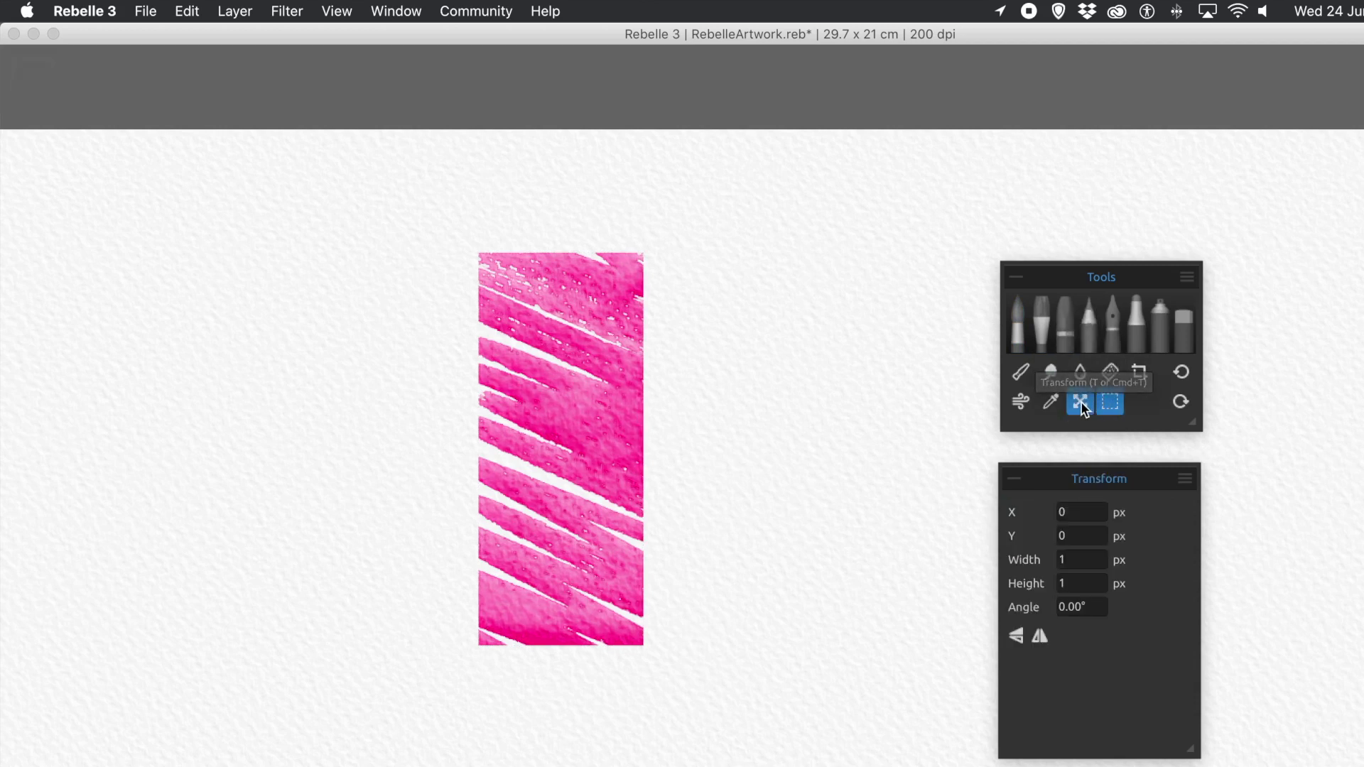
{"action": "left_click_drag", "start_coordinate": [591, 355], "coordinate": [414, 317]}
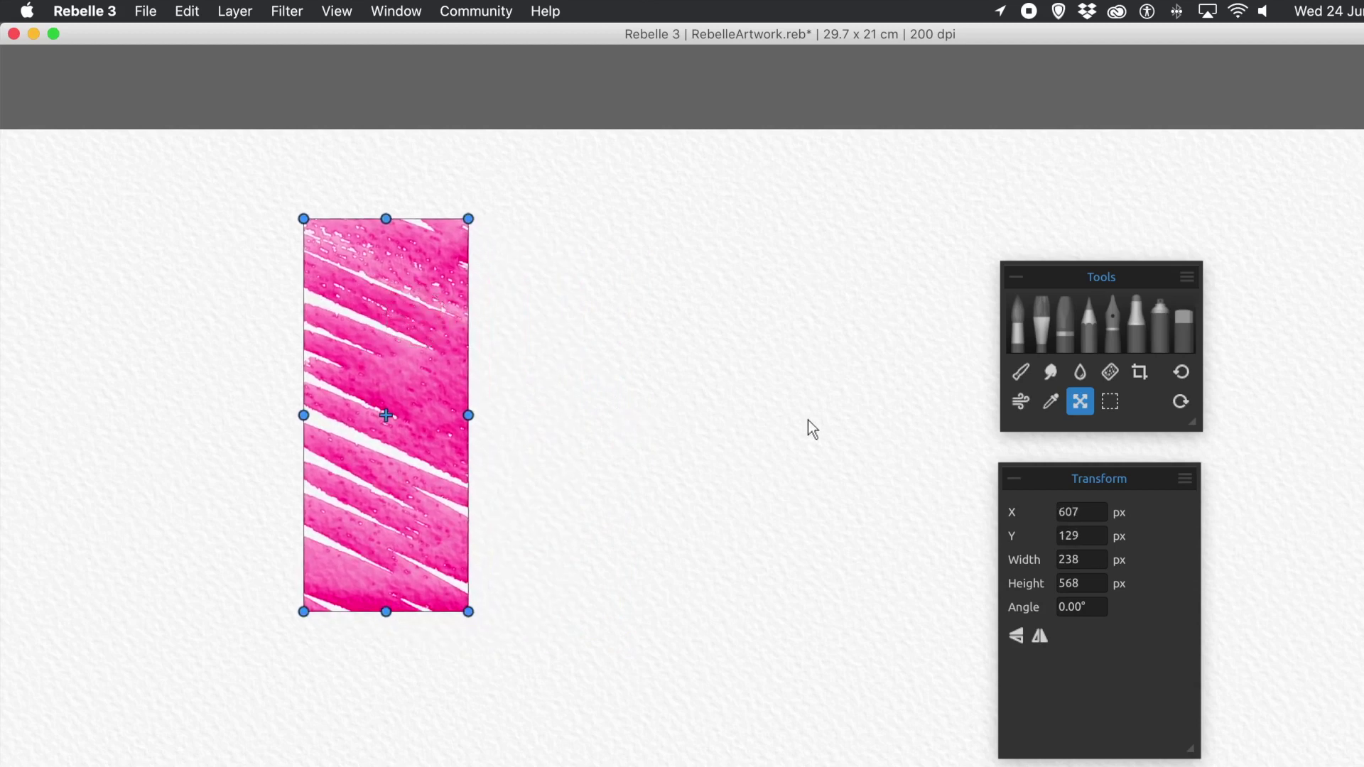
Duplicate the layer holding the pink rectangle with Layer > Duplicate Layer.
{"action": "left_click", "coordinate": [234, 11]}
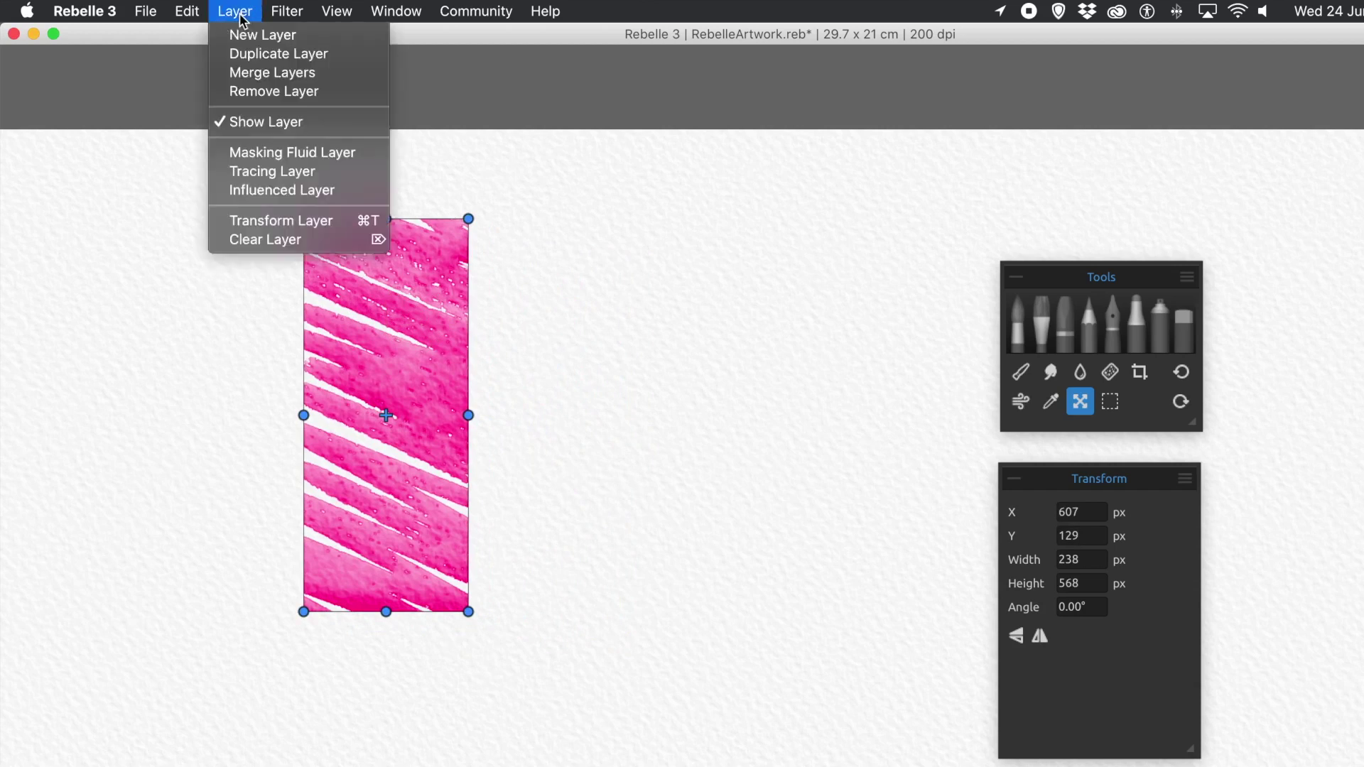
{"action": "left_click", "coordinate": [257, 57]}
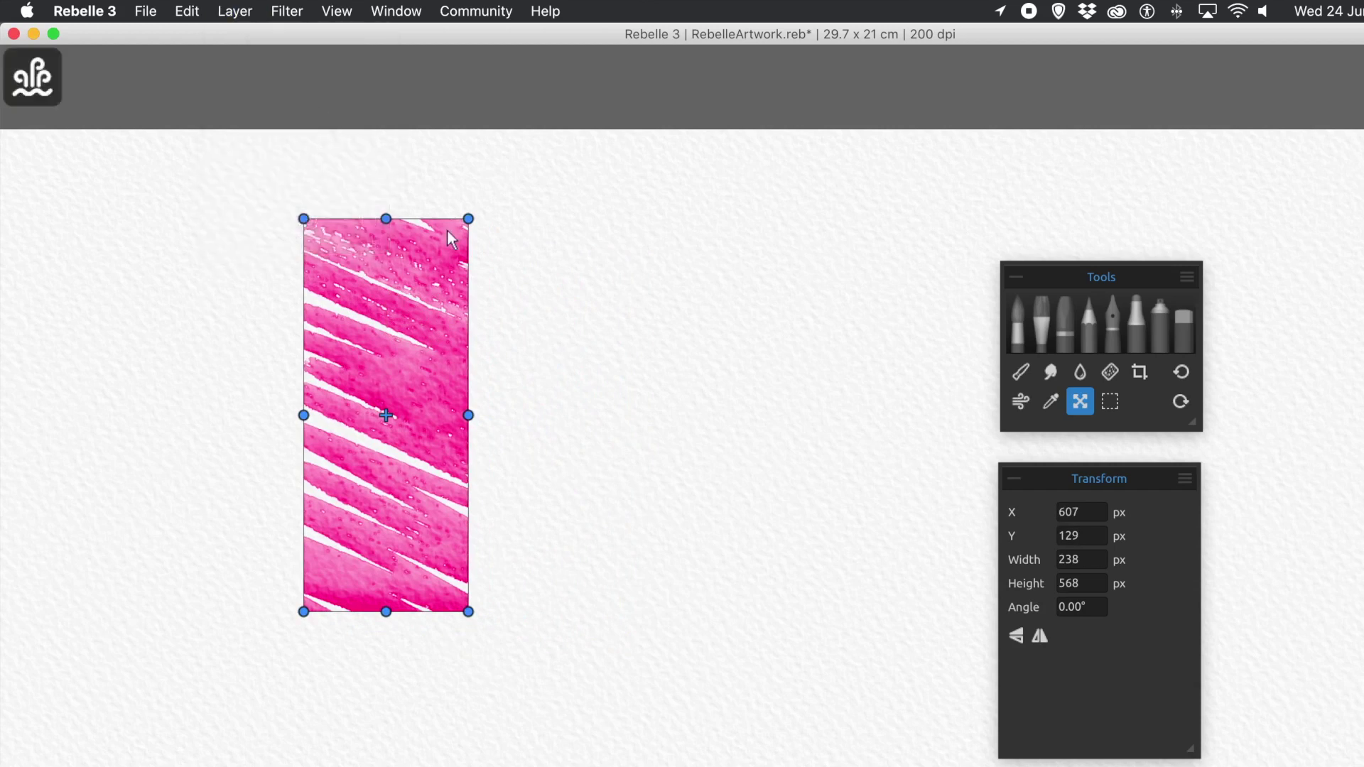
{"action": "key", "text": "m"}
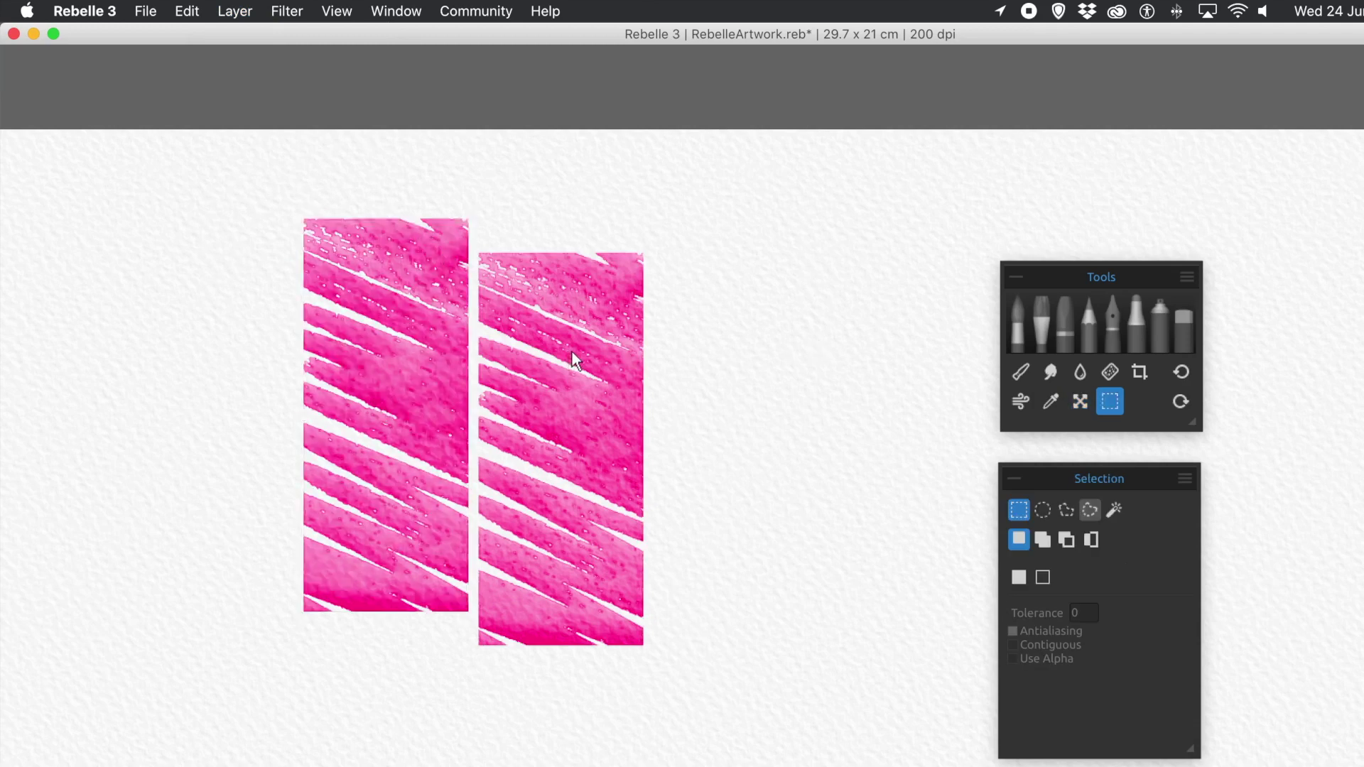
Shift the duplicate rectangle so it overlaps the original's right edge, slightly higher.
{"action": "left_click", "coordinate": [1079, 403]}
{"action": "left_click_drag", "start_coordinate": [648, 306], "coordinate": [566, 249]}
{"action": "key", "text": "m"}
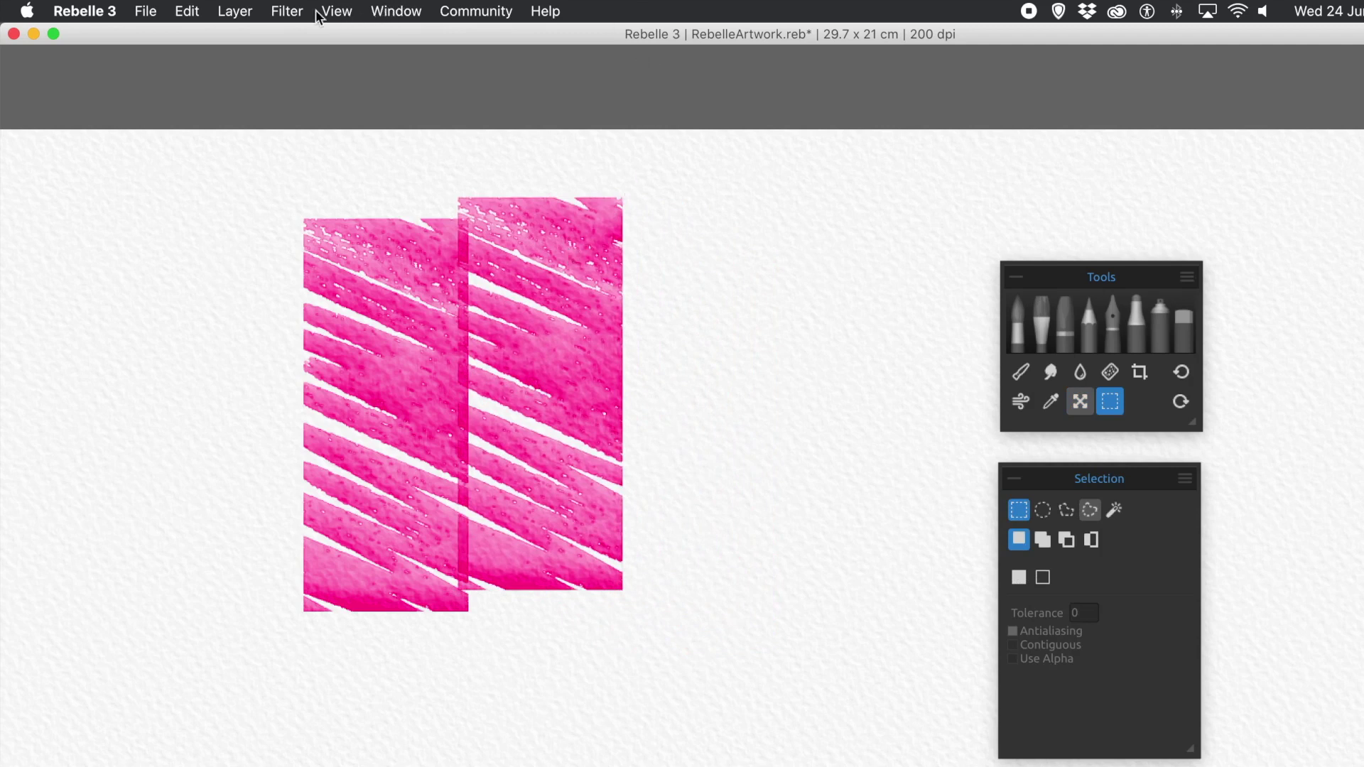
Apply Colorize with hue 304 and saturation 69 to turn the duplicate purple.
{"action": "left_click", "coordinate": [276, 11]}
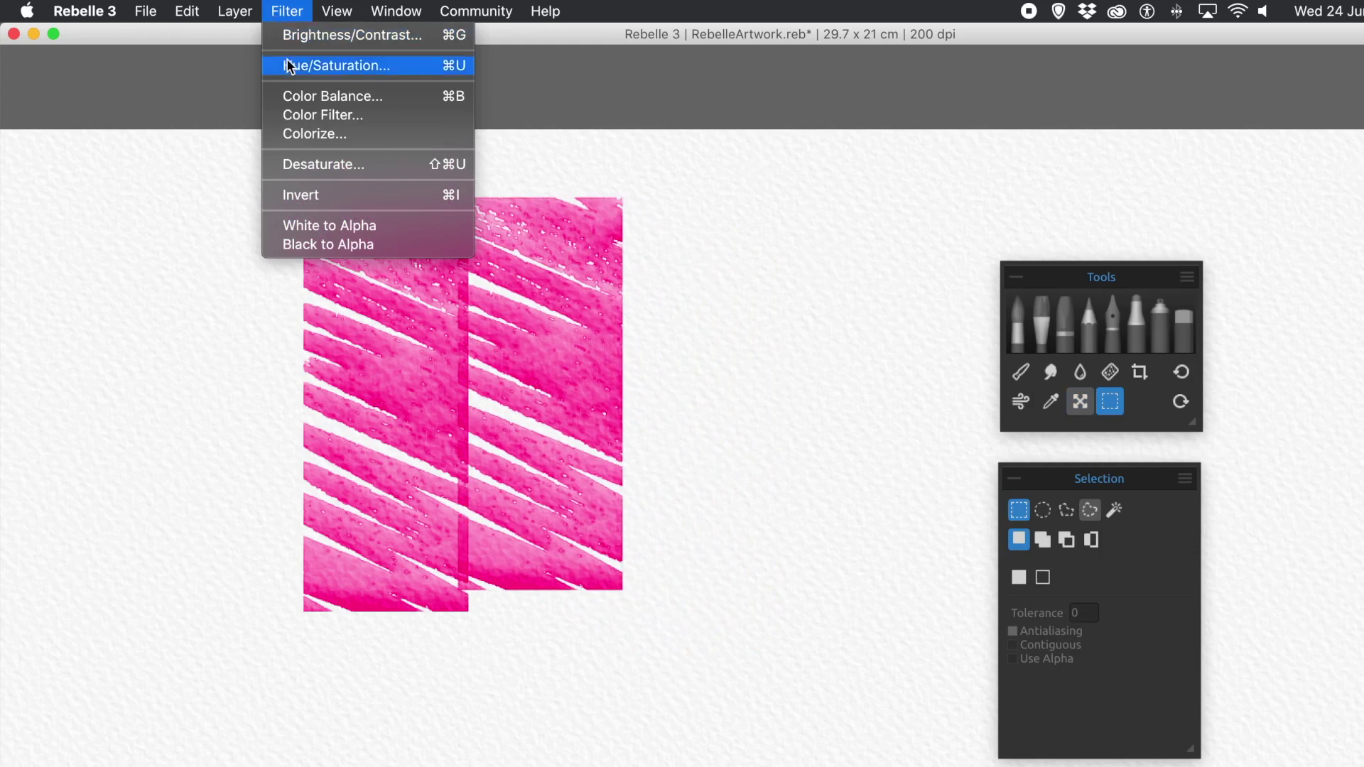
{"action": "left_click", "coordinate": [304, 134]}
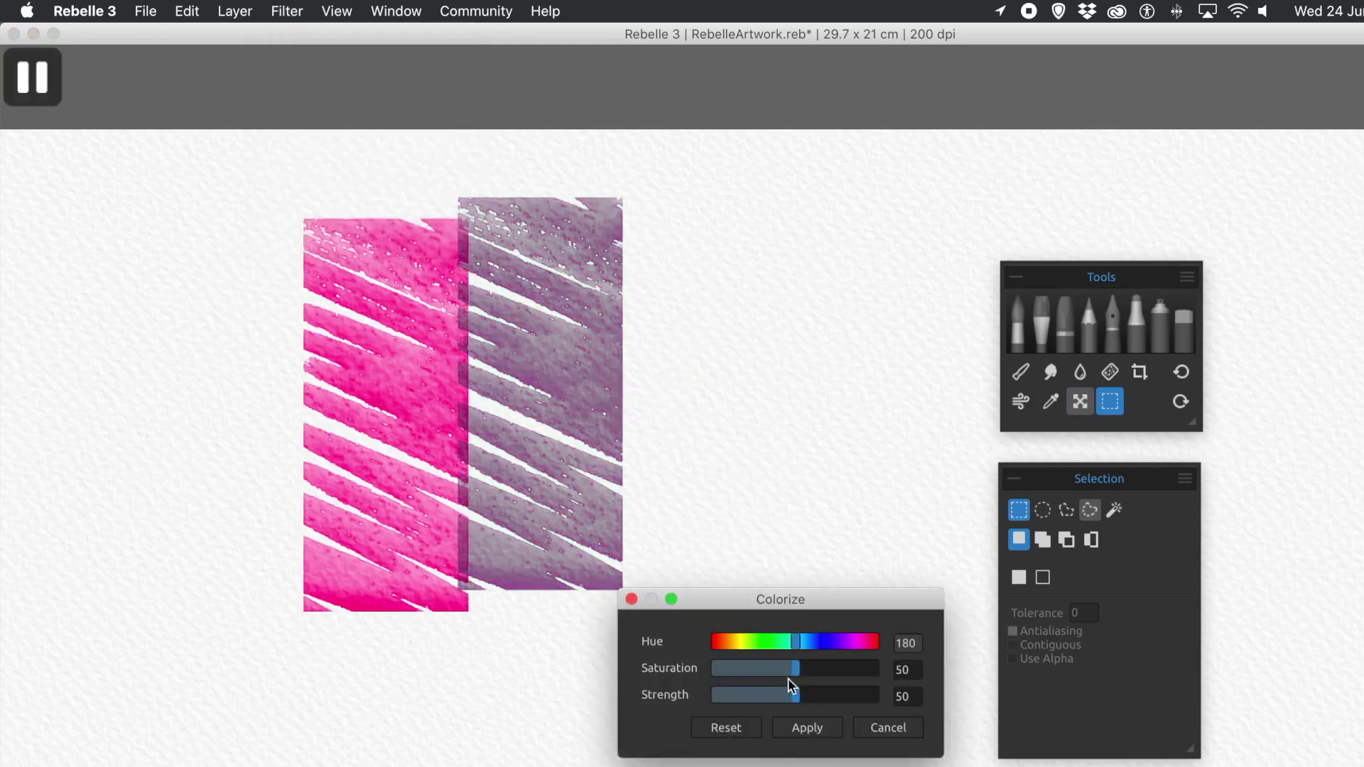
{"action": "left_click_drag", "start_coordinate": [818, 674], "coordinate": [853, 648]}
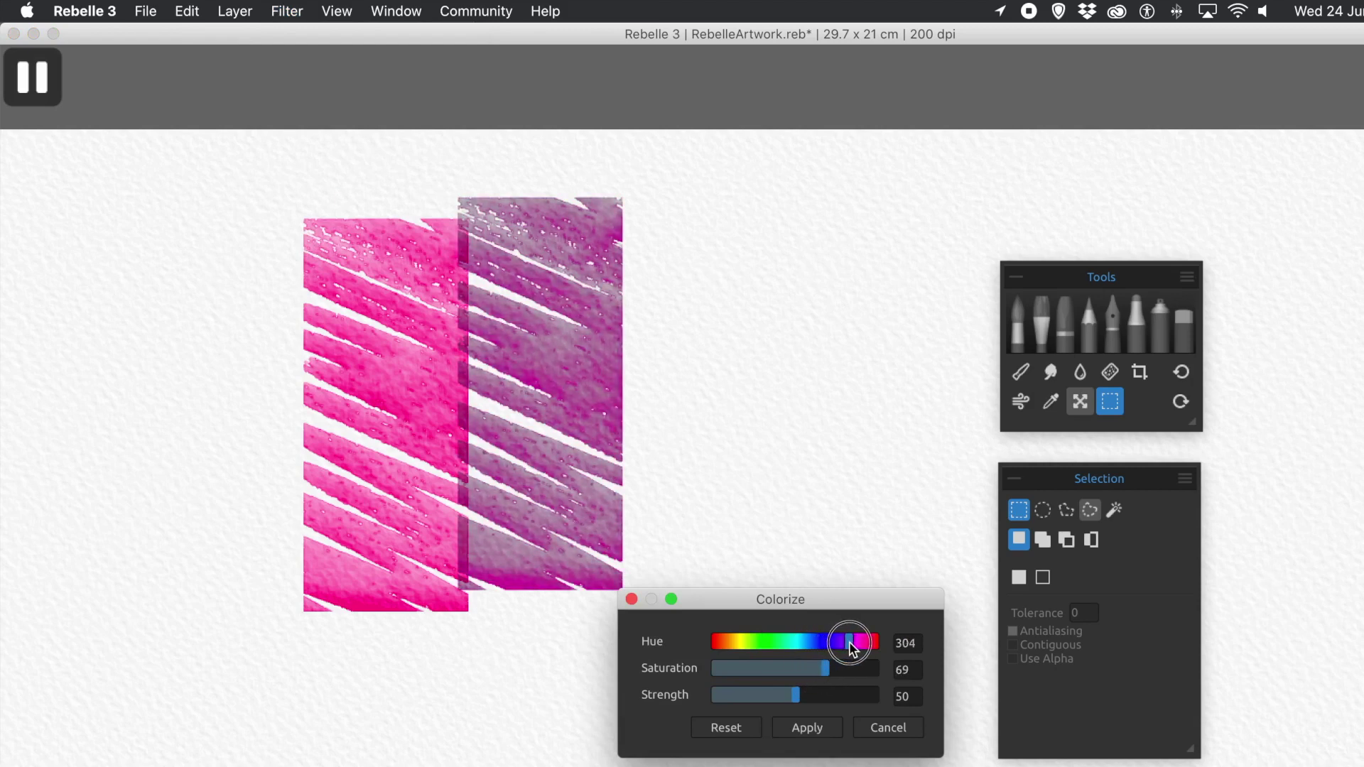
{"action": "left_click", "coordinate": [788, 729]}
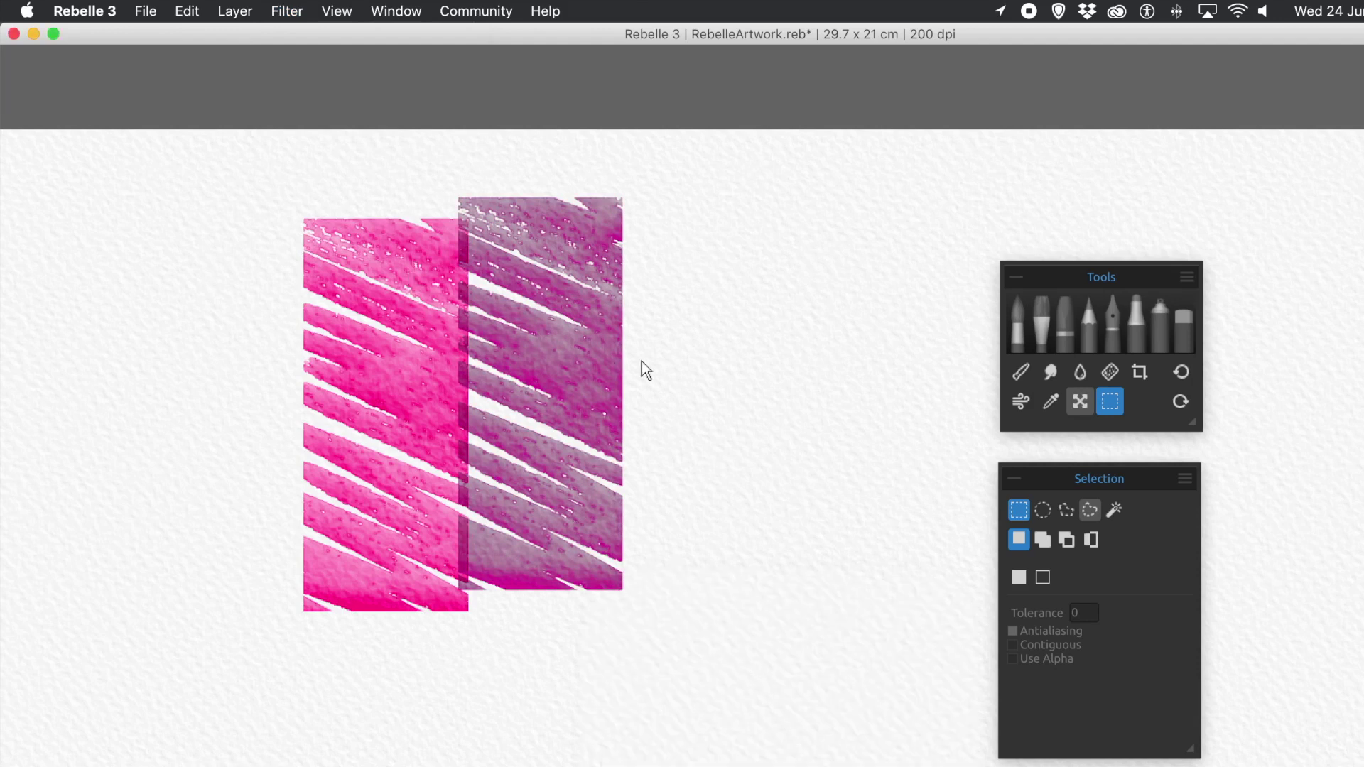